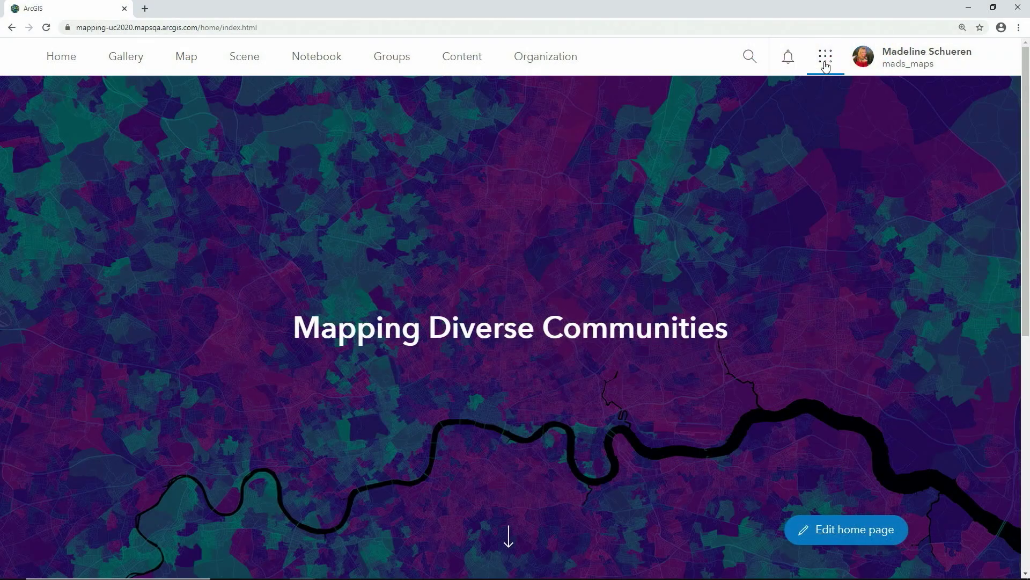
# - Start a new Map Viewer Beta map and switch its basemap to Dark Gray Canvas
pyautogui.click(829, 60)
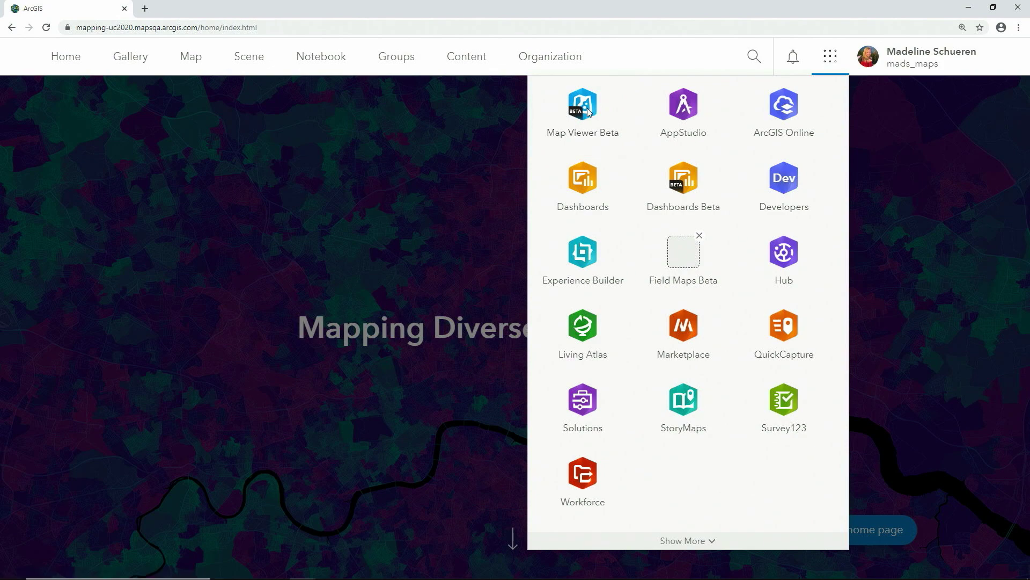
pyautogui.click(563, 113)
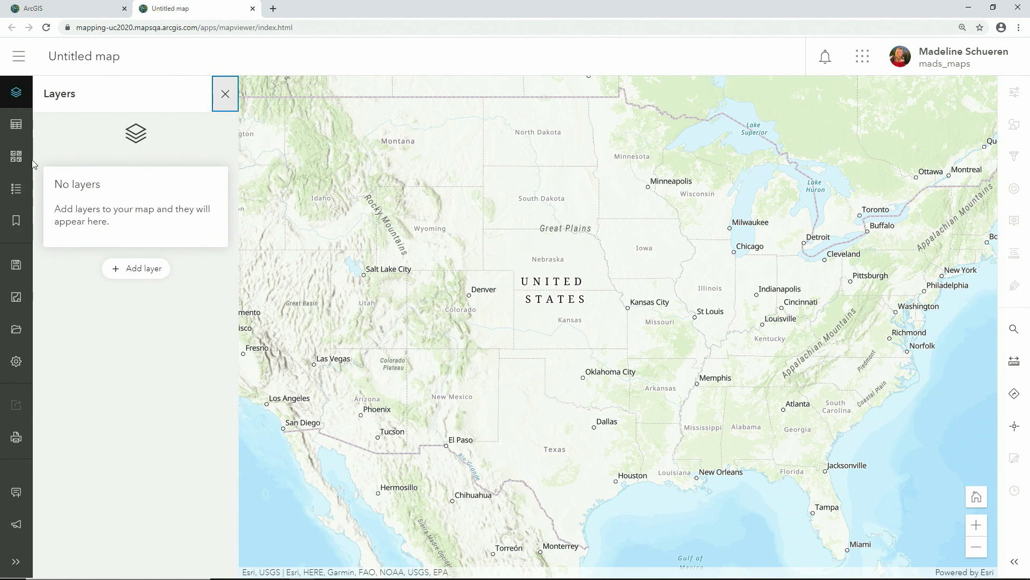
pyautogui.click(17, 158)
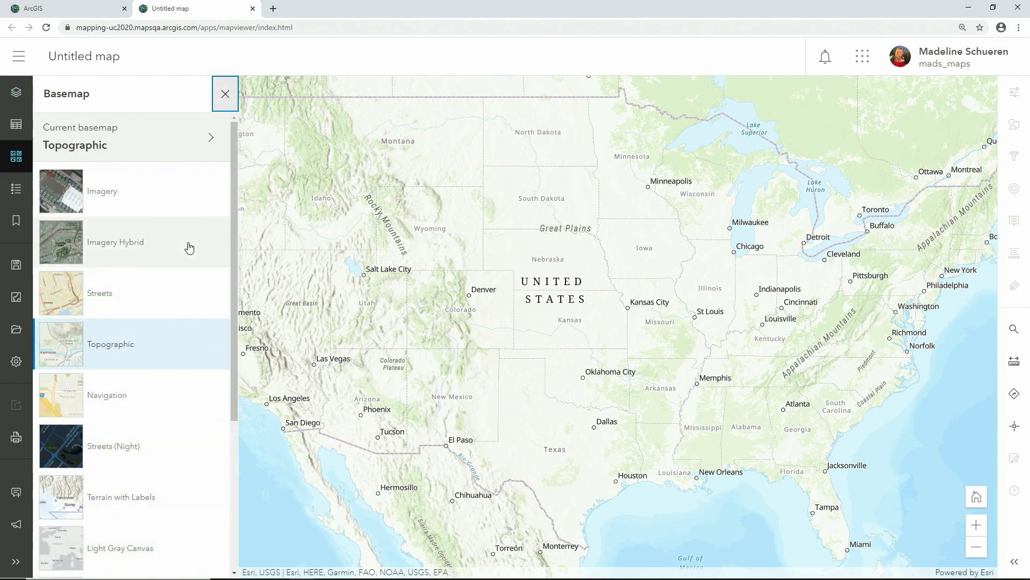
pyautogui.scroll(-2, 154, 308)
pyautogui.click(170, 494)
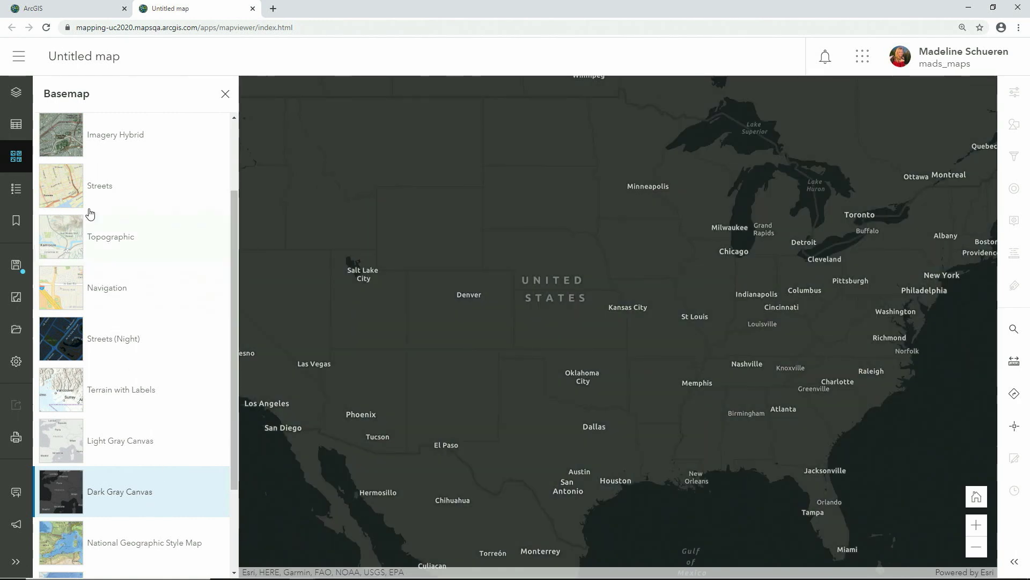
pyautogui.click(16, 92)
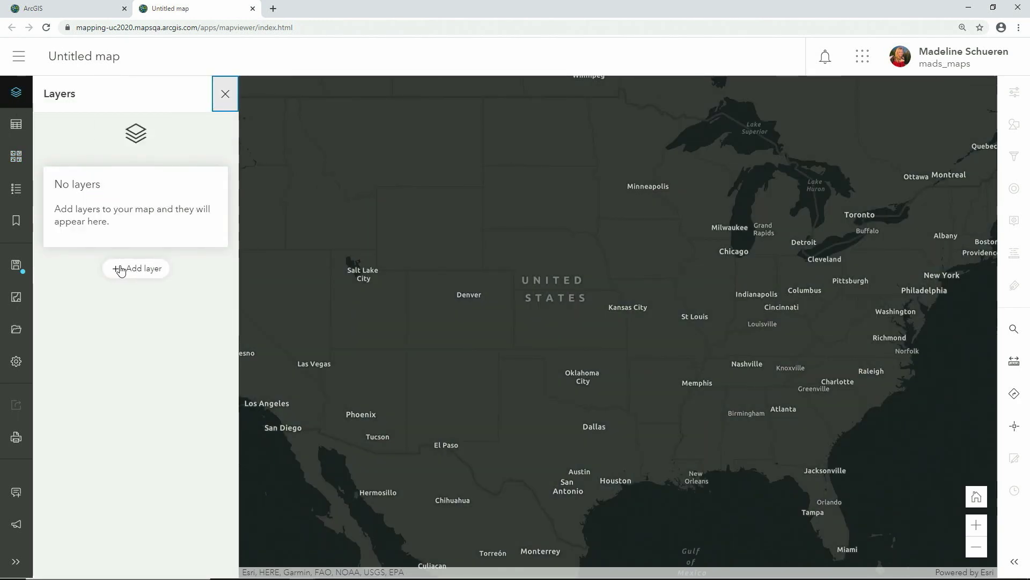
# - Add the ACS Population by Race and Hispanic Origin tract layer from My Content
pyautogui.click(121, 268)
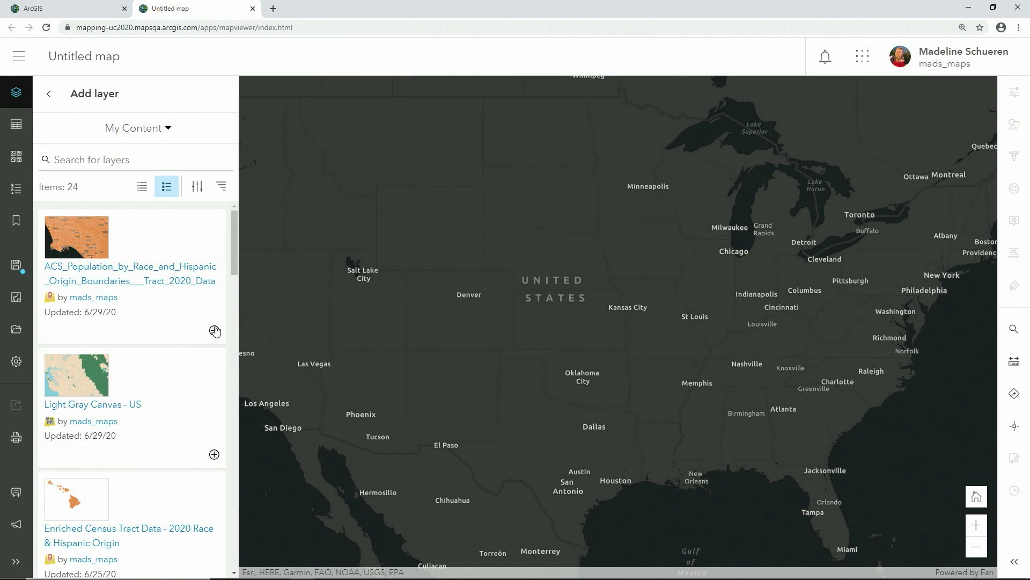
pyautogui.click(214, 331)
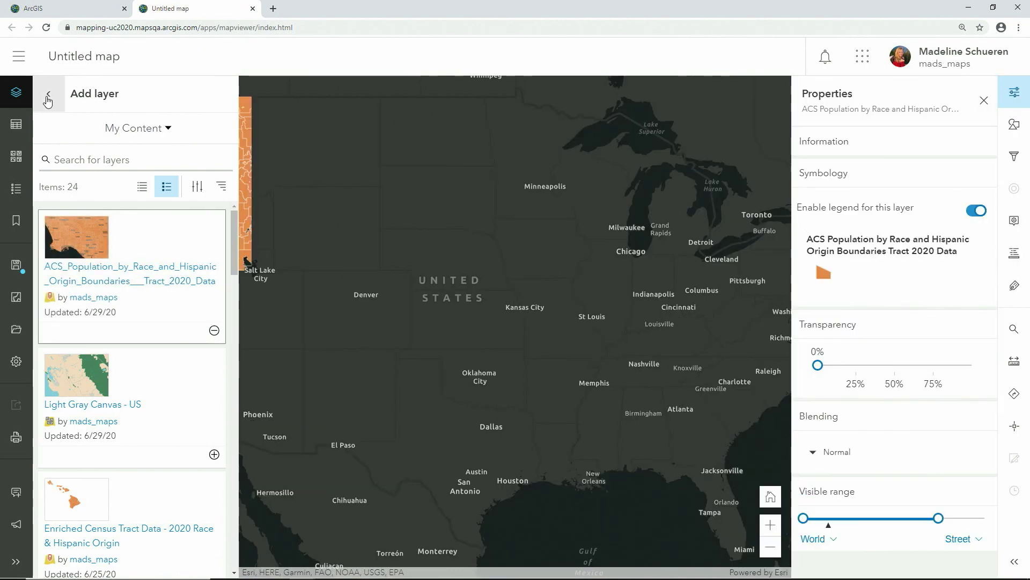
pyautogui.click(47, 99)
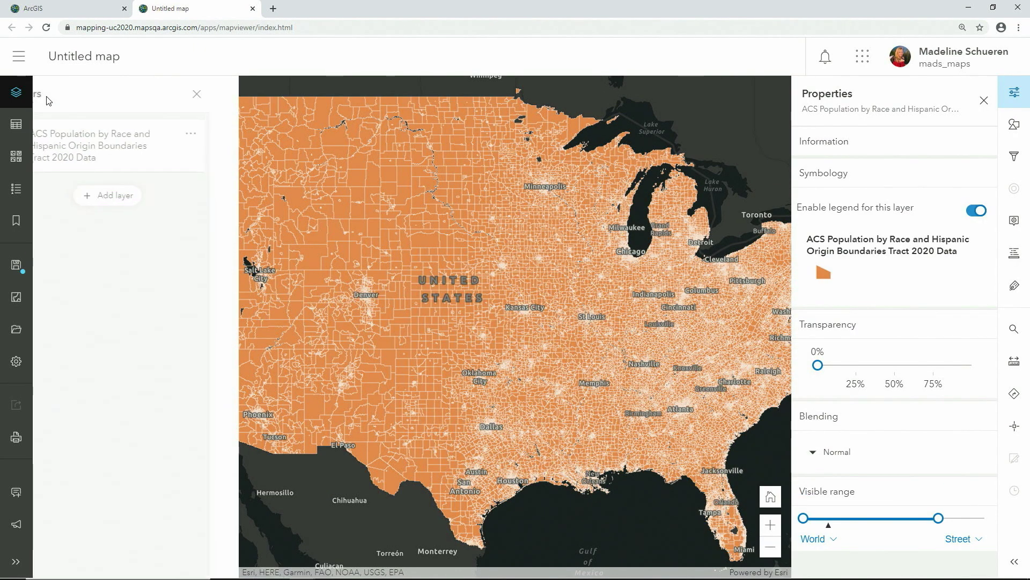
# - Zoom and pan the map to centre on Los Angeles and Long Beach
pyautogui.click(16, 92)
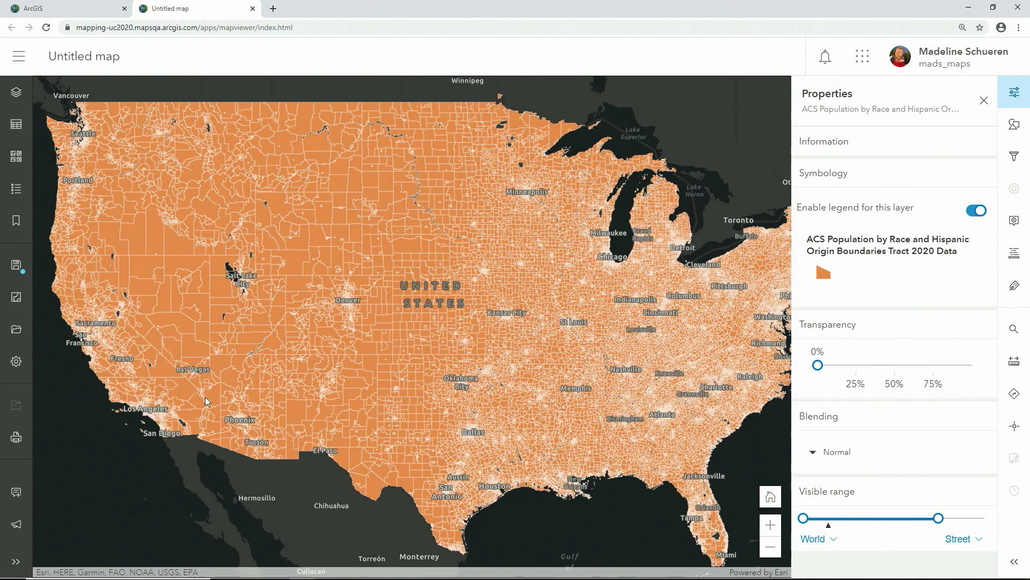
pyautogui.scroll(6, 134, 403)
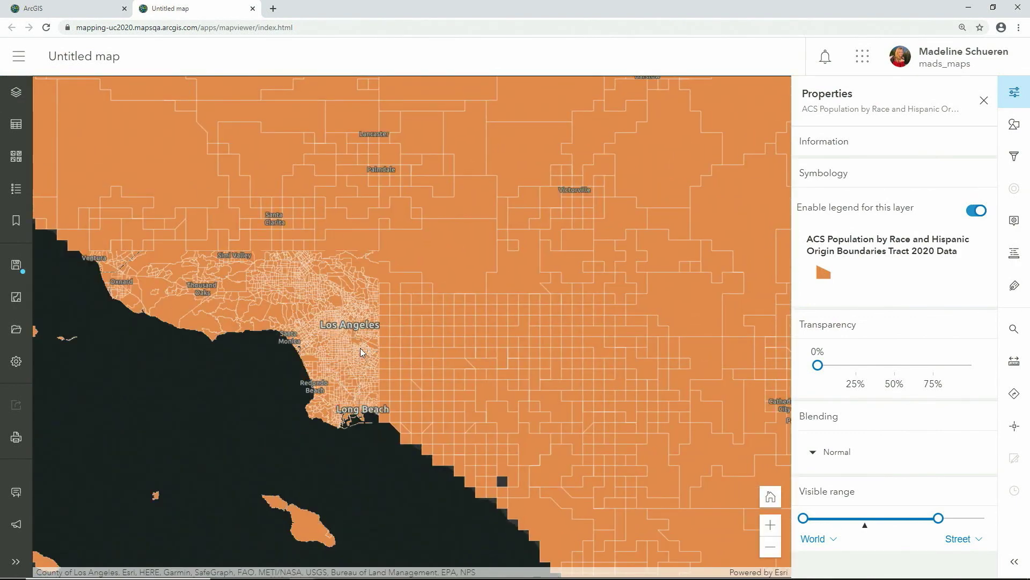
pyautogui.scroll(2, 354, 348)
pyautogui.moveTo(444, 384); pyautogui.dragTo(481, 336)
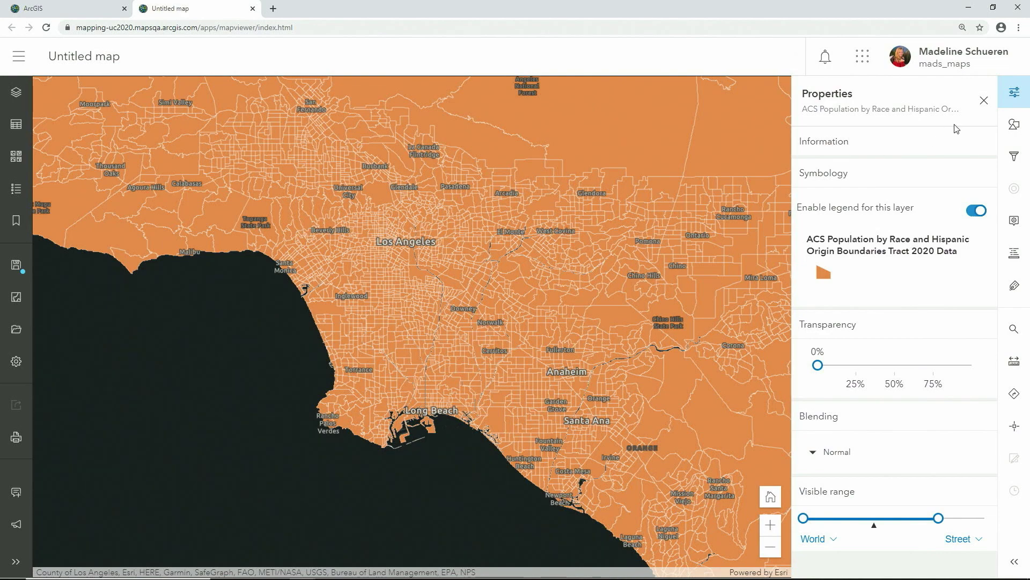
# - Style the tracts by 2020 Hispanic Population with the Above and below theme, histogram magnified
pyautogui.click(1013, 127)
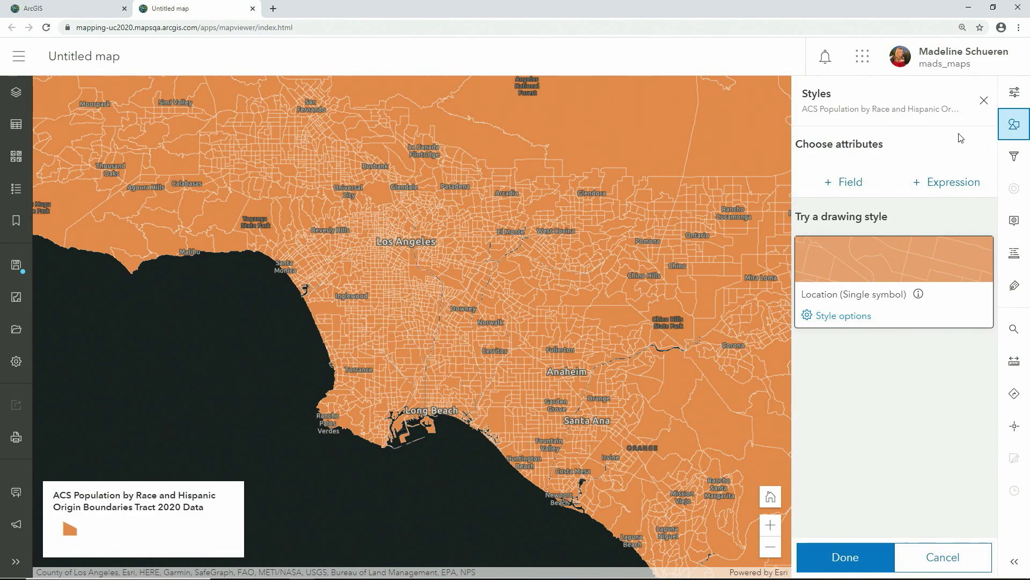
pyautogui.click(858, 181)
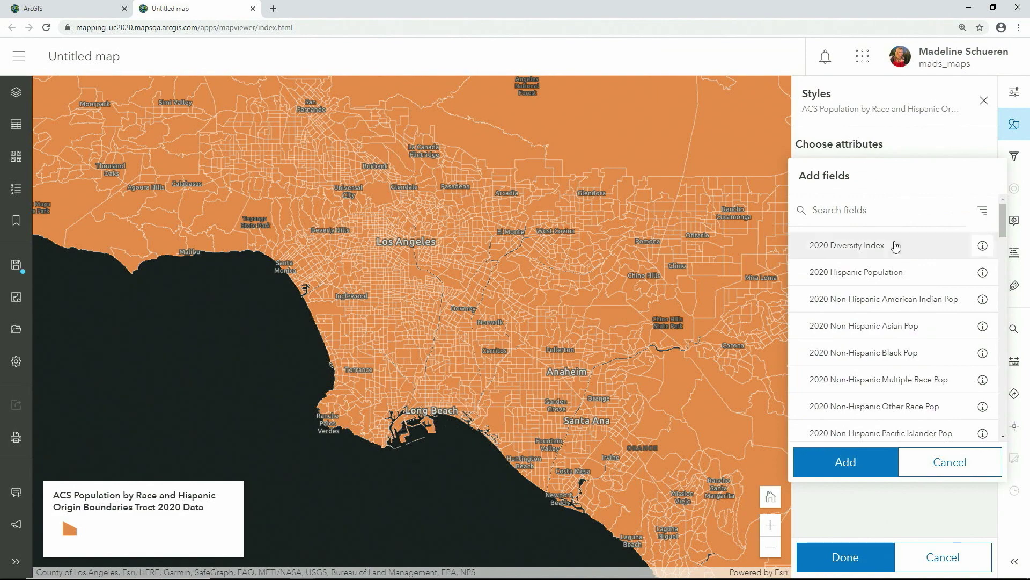
pyautogui.click(844, 462)
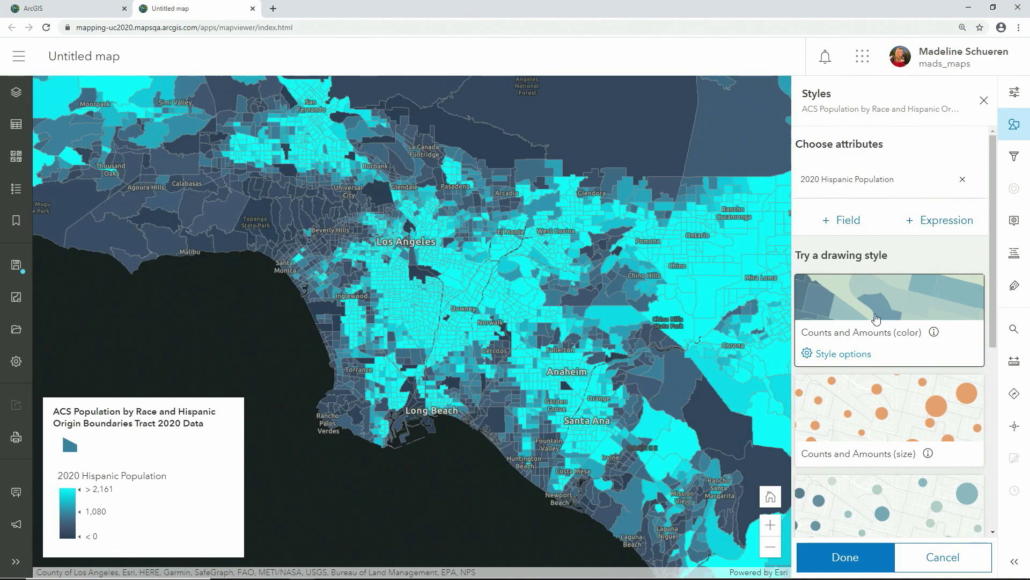
pyautogui.click(850, 358)
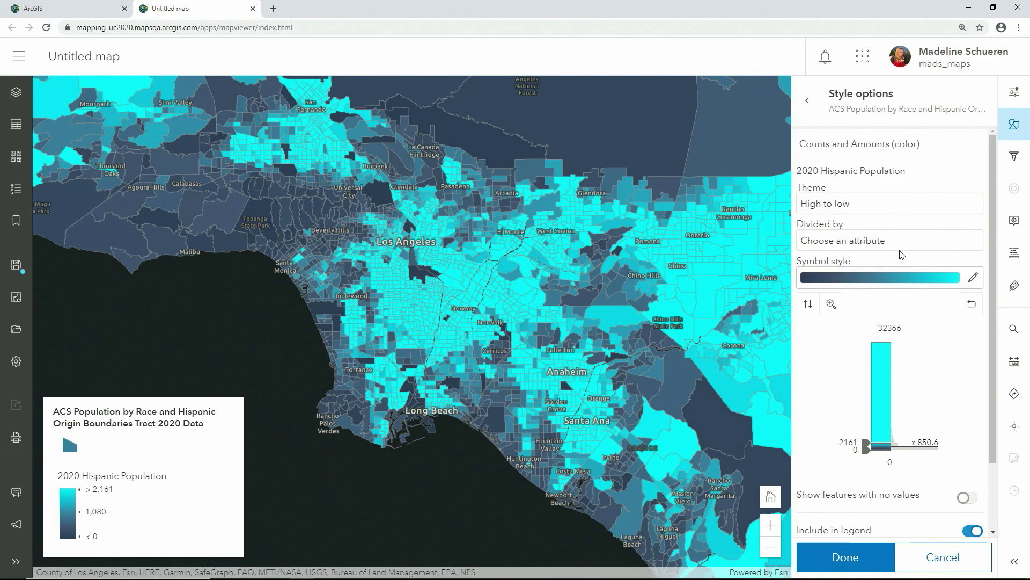
pyautogui.click(906, 209)
pyautogui.click(883, 290)
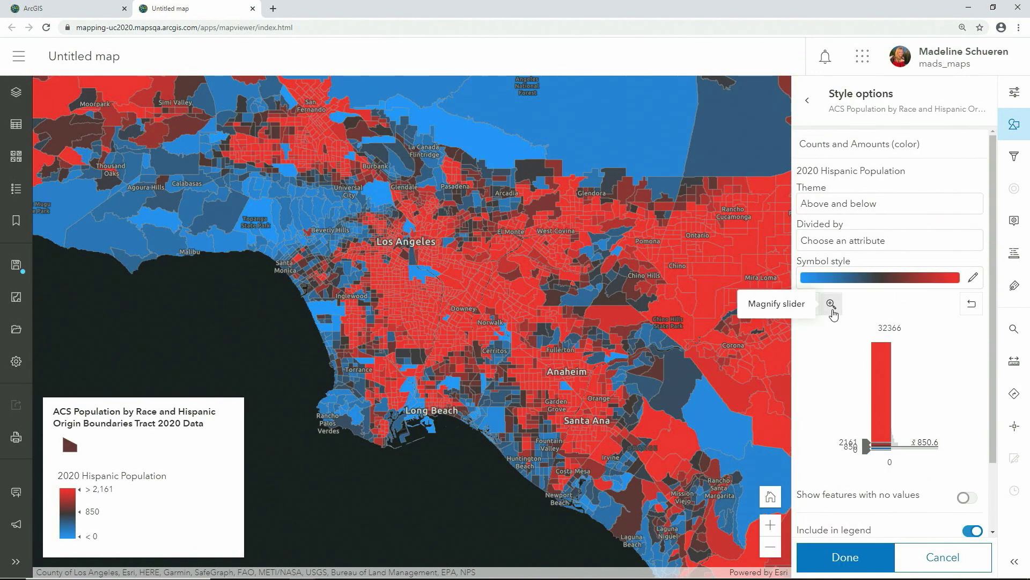
pyautogui.click(832, 310)
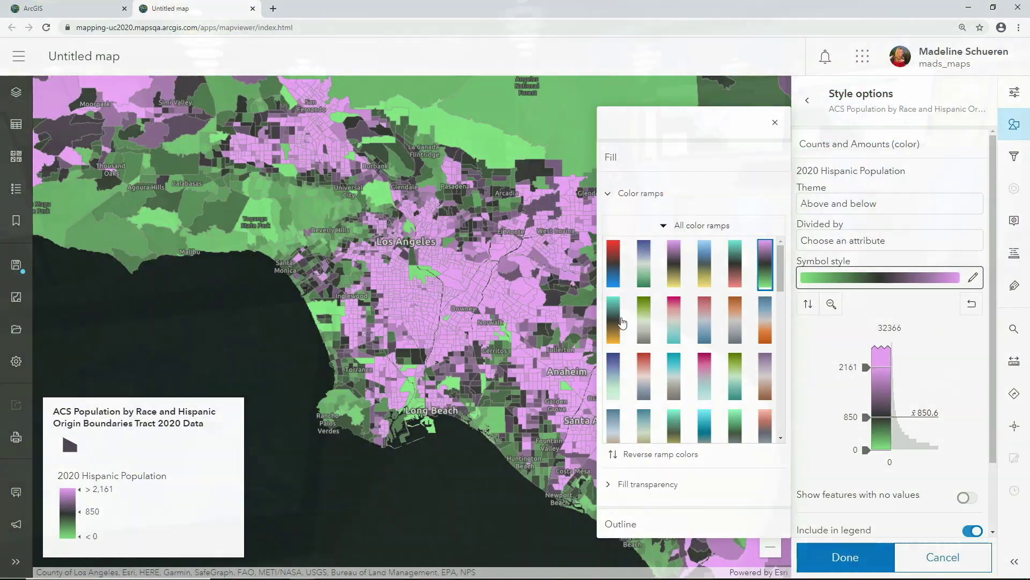
# - Try several colour ramps on the tracts, including ramps best for dark backgrounds
pyautogui.click(617, 322)
pyautogui.click(645, 321)
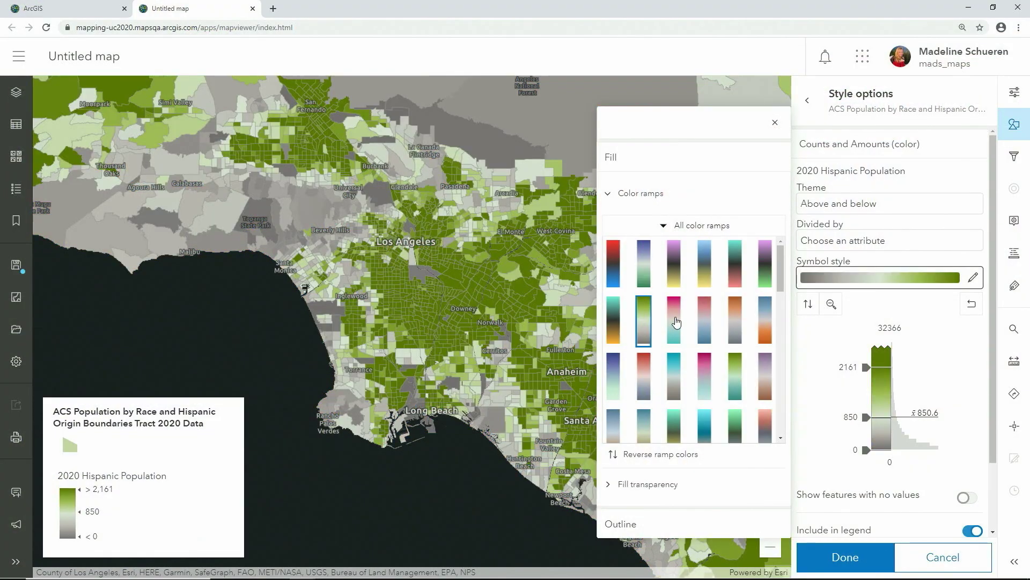
pyautogui.click(675, 320)
pyautogui.click(705, 321)
pyautogui.click(736, 320)
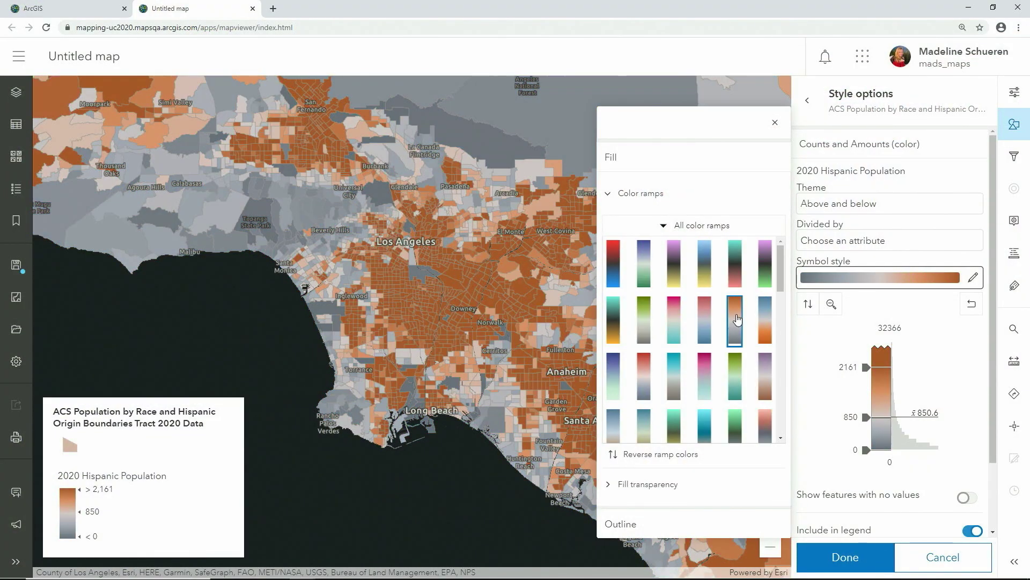
pyautogui.click(711, 227)
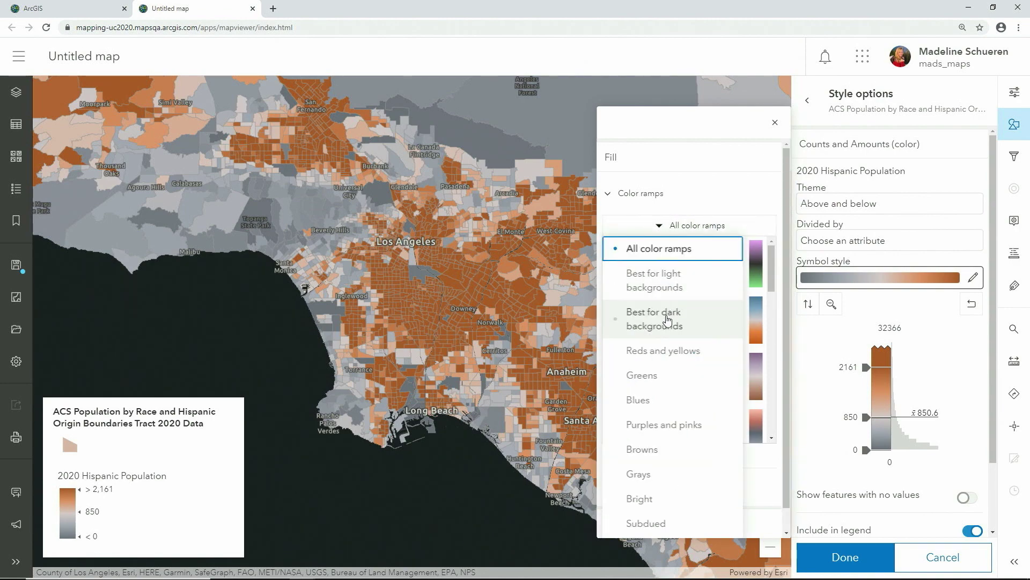
pyautogui.click(670, 317)
pyautogui.click(673, 372)
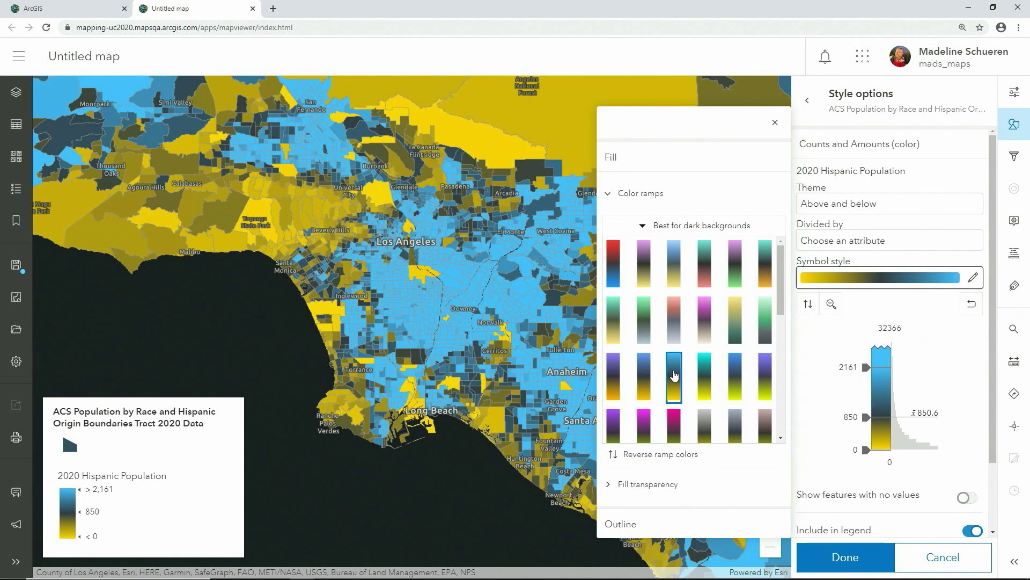
pyautogui.click(677, 425)
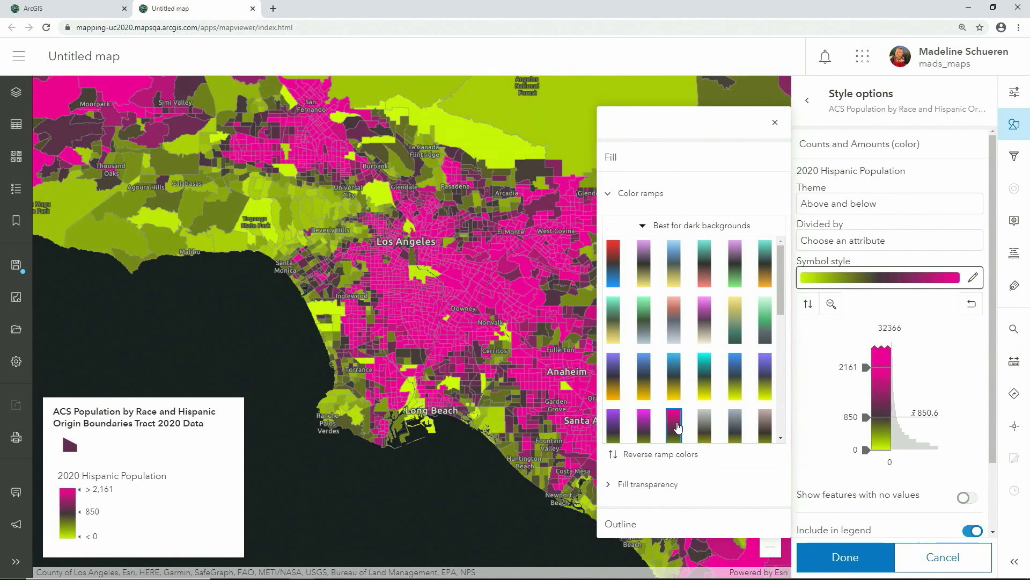
# - Apply the colourblind-friendly teal-to-grey ramp and close the ramp picker
pyautogui.click(741, 224)
pyautogui.scroll(-1, 687, 472)
pyautogui.click(664, 523)
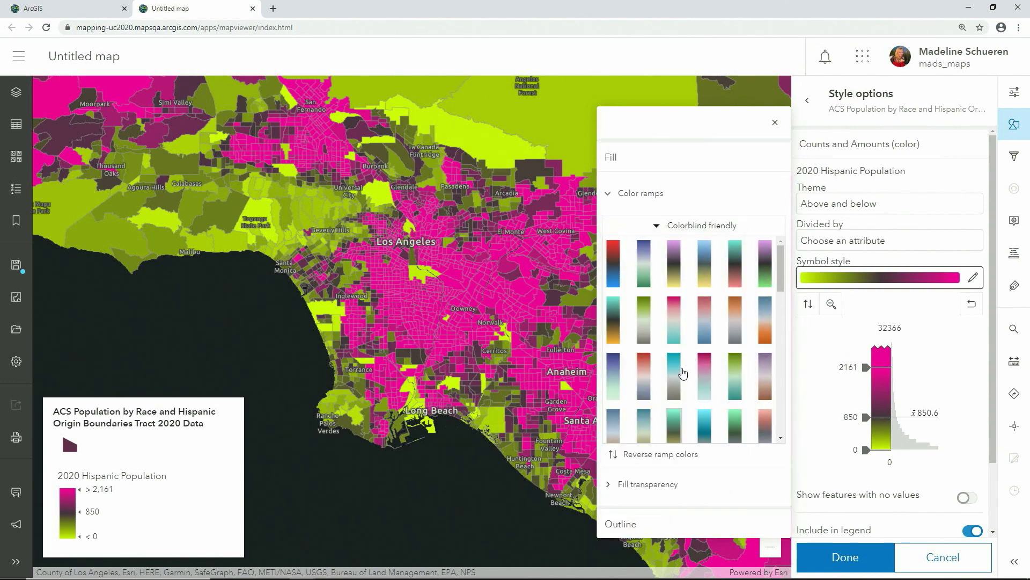
pyautogui.click(674, 385)
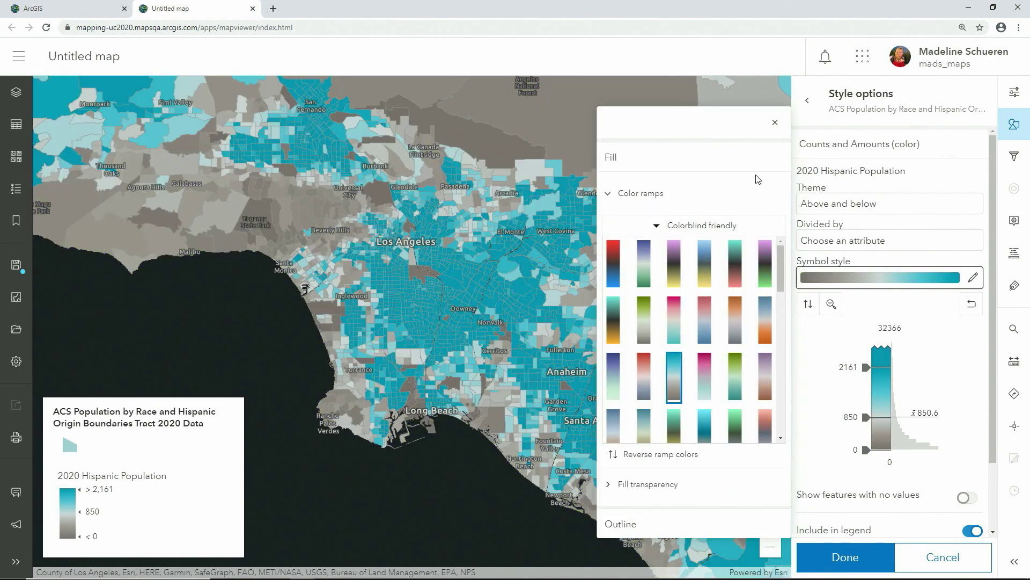
pyautogui.click(776, 126)
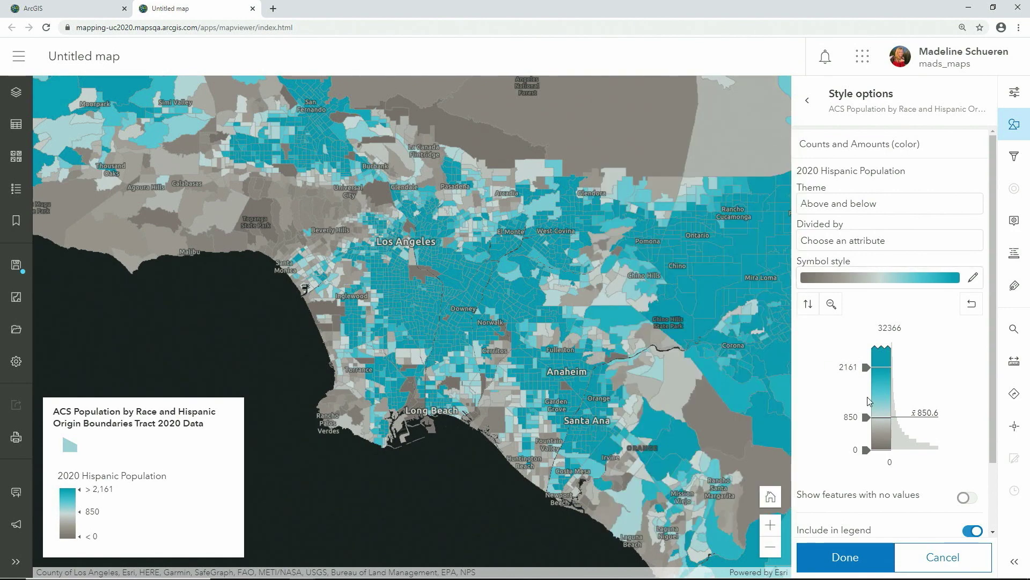
# - Raise the ramp's middle value to about 1,089 and return to the Styles panel
pyautogui.moveTo(855, 423)
pyautogui.mouseDown()
pyautogui.moveTo(853, 381)
pyautogui.moveTo(853, 413)
pyautogui.mouseUp()
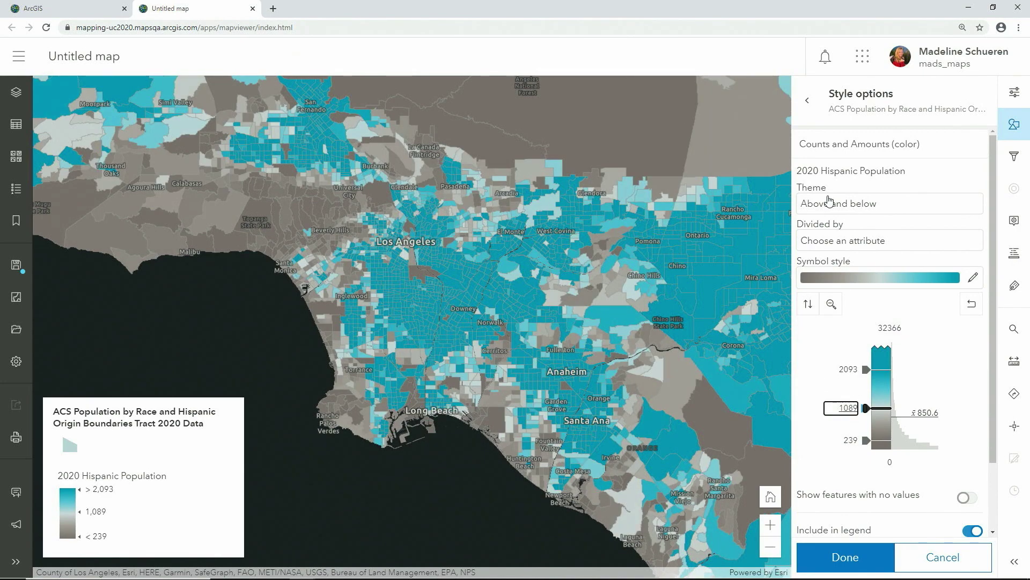
pyautogui.click(807, 101)
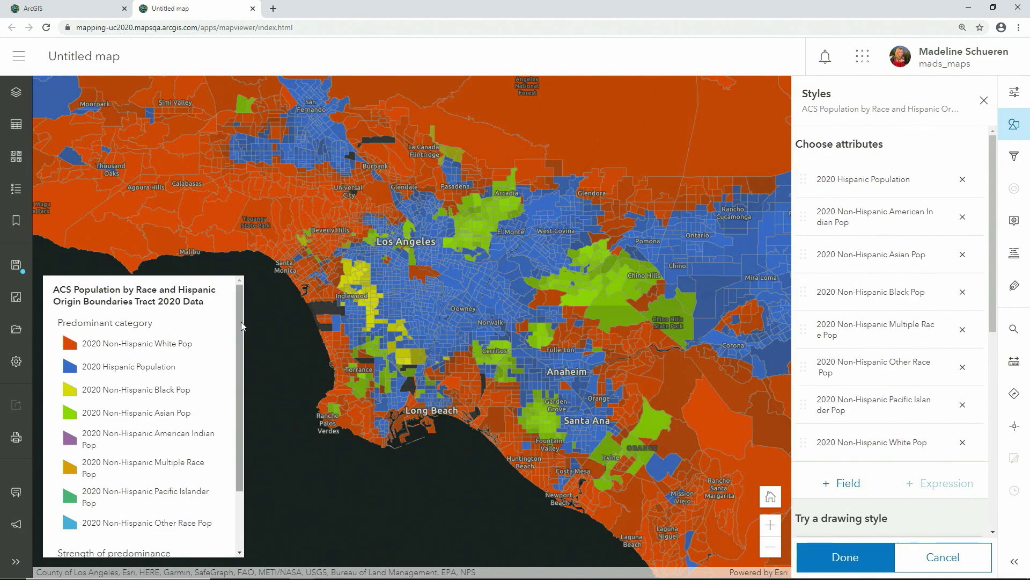
# - Scroll the Styles panel down to the drawing style cards like Predominant category and Dot Density
pyautogui.moveTo(240, 319); pyautogui.dragTo(236, 344)
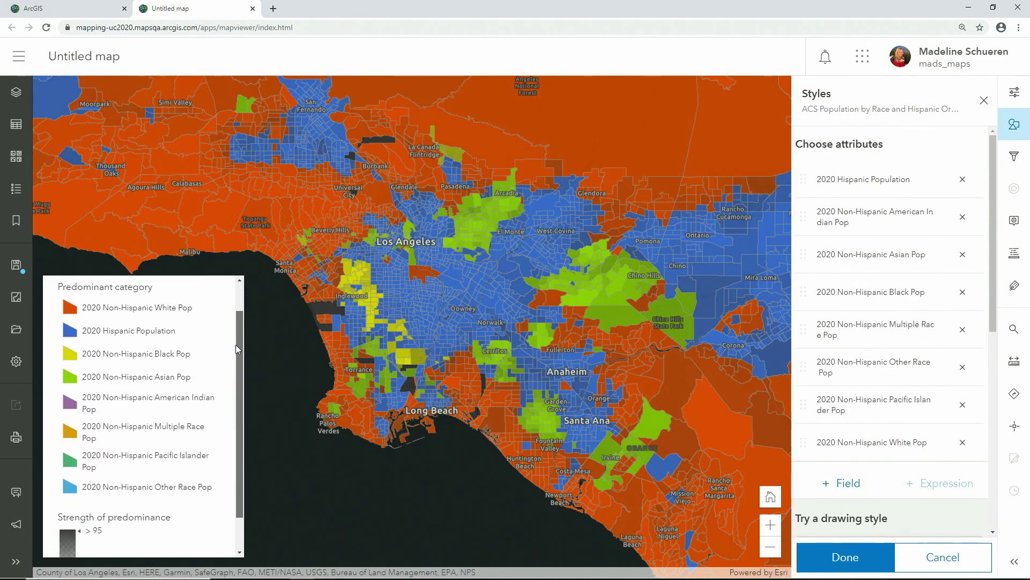
pyautogui.rightClick(236, 344)
pyautogui.click(240, 327)
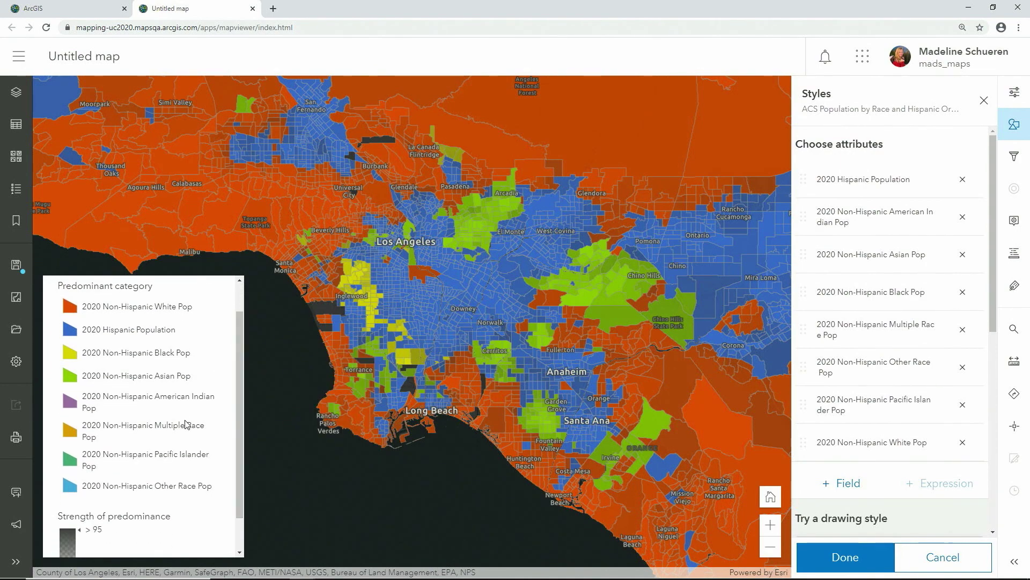
pyautogui.scroll(-1, 188, 426)
pyautogui.moveTo(178, 478); pyautogui.dragTo(69, 471)
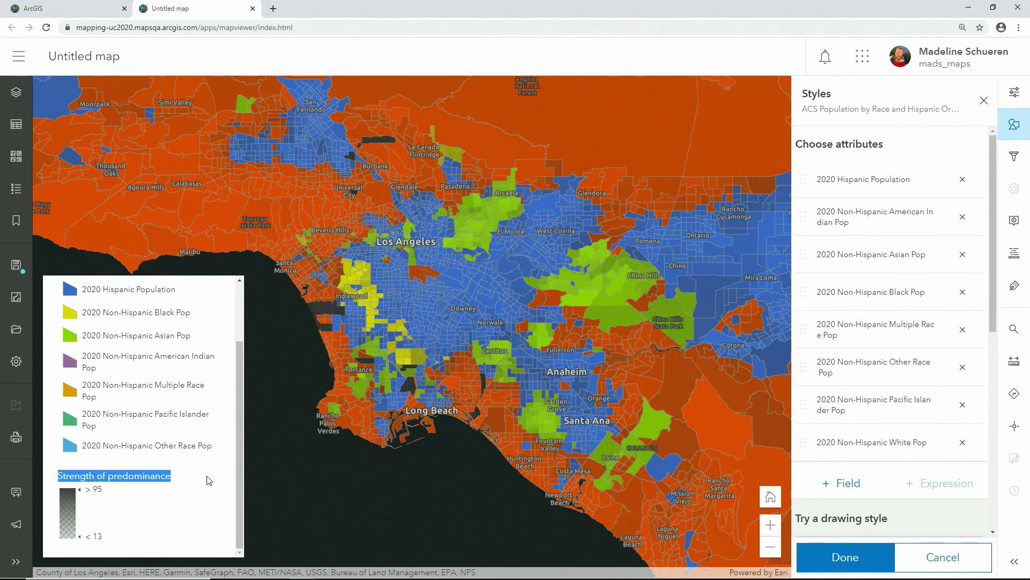
pyautogui.scroll(2, 209, 481)
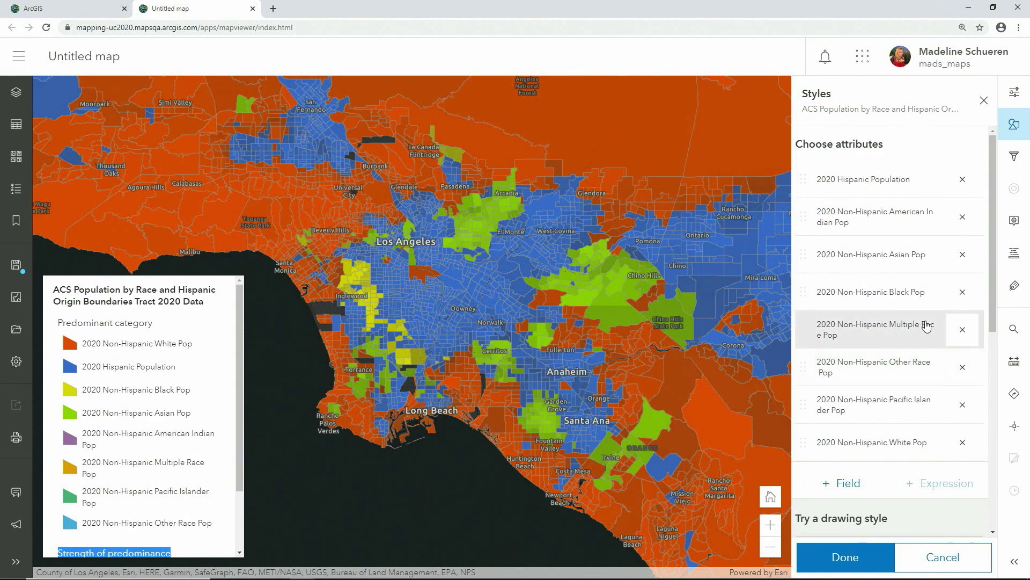
pyautogui.scroll(-7, 889, 369)
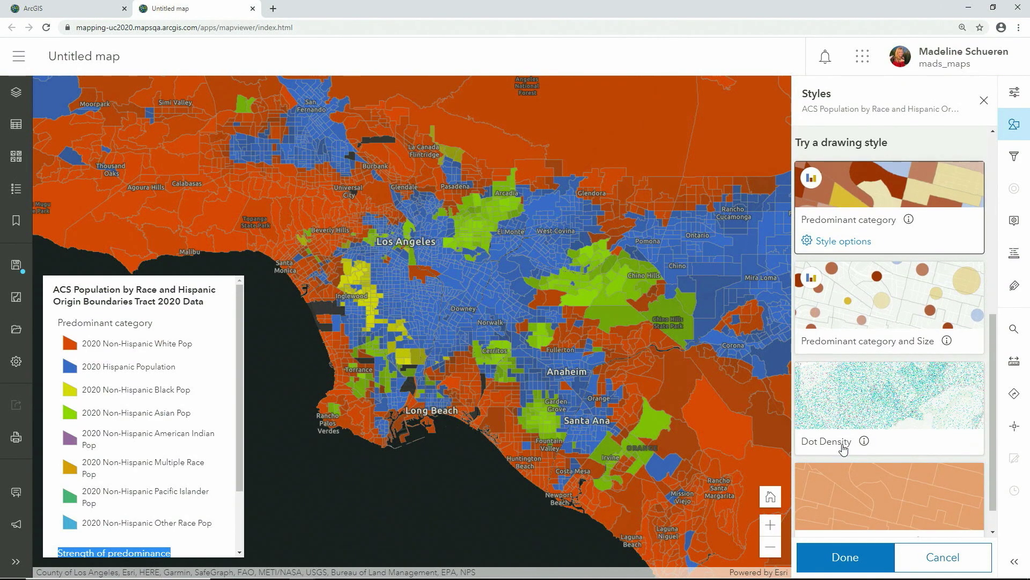
# - Switch the population layer to Dot Density and set the dot value to 24 people per dot
pyautogui.click(843, 448)
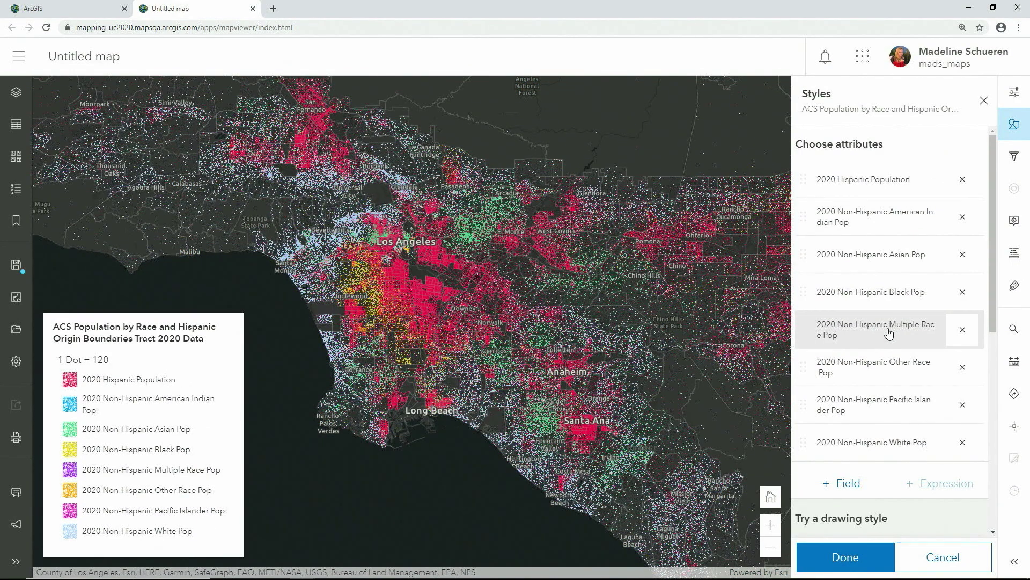
pyautogui.scroll(-5, 891, 333)
pyautogui.click(845, 352)
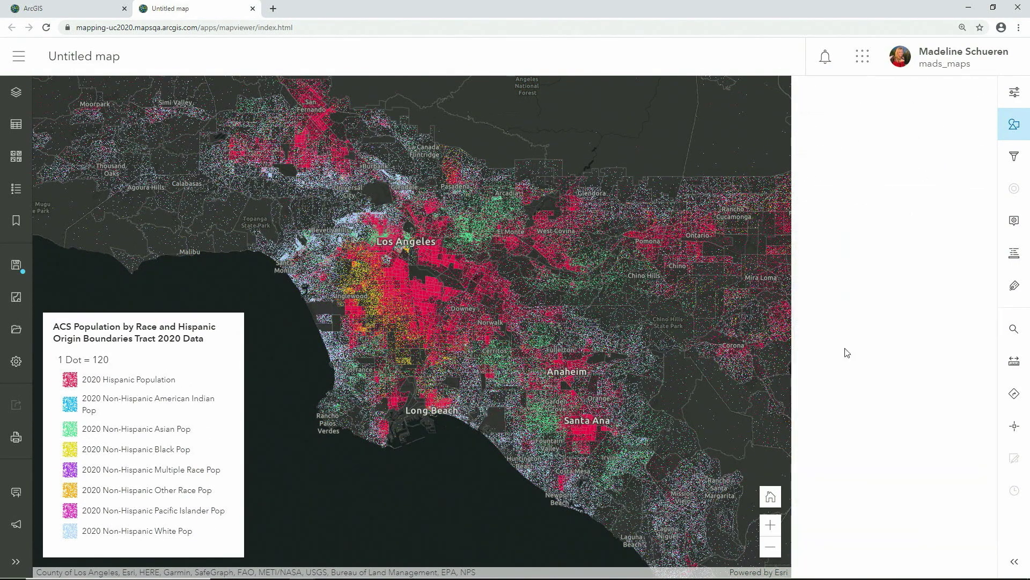
pyautogui.click(898, 480)
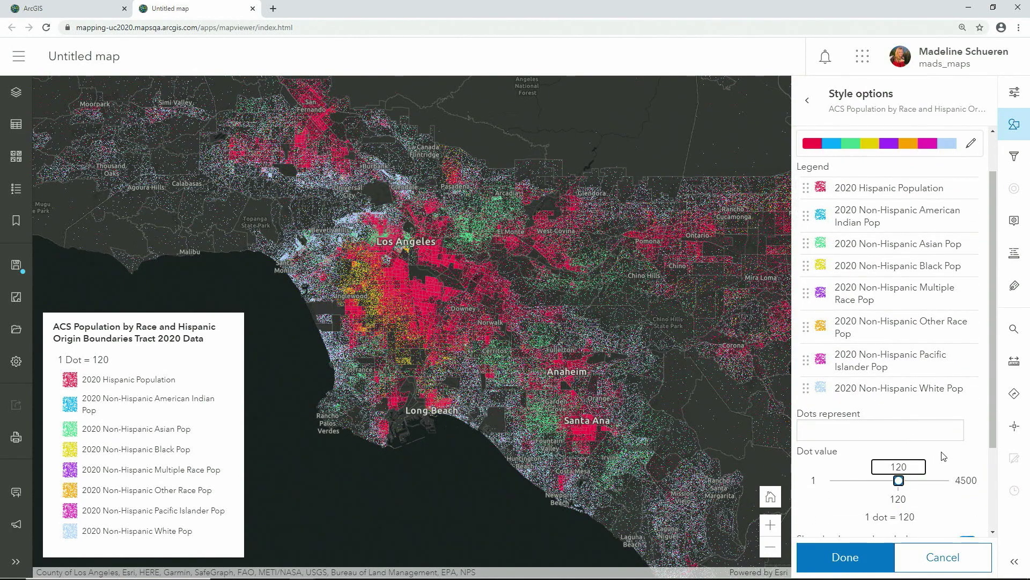
pyautogui.press('Left')
pyautogui.press('Left')
pyautogui.press('Left')
pyautogui.press('Left')
pyautogui.press('Left')
pyautogui.press('Left')
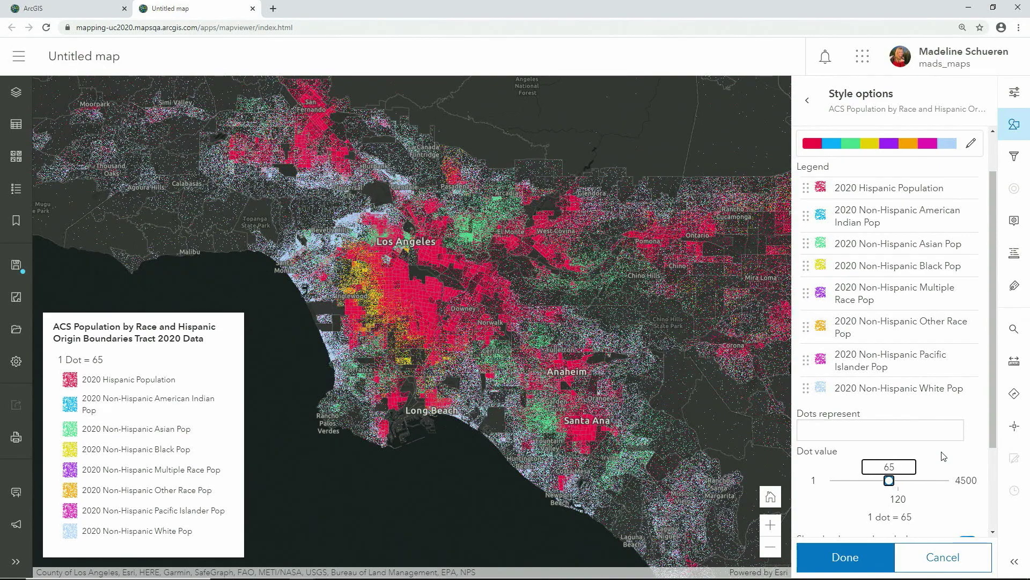
pyautogui.press('Right')
pyautogui.press('Right')
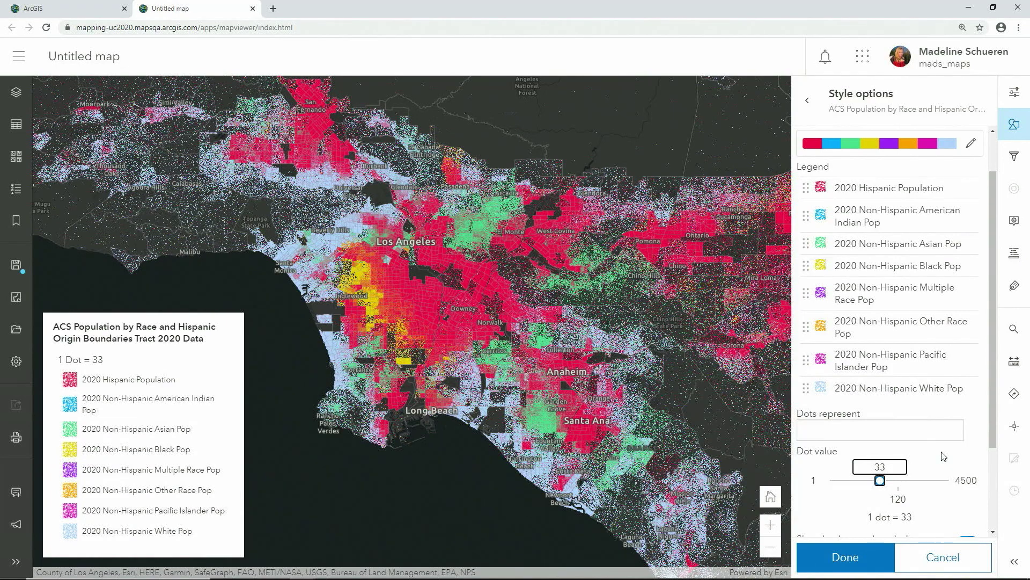
pyautogui.press('Left')
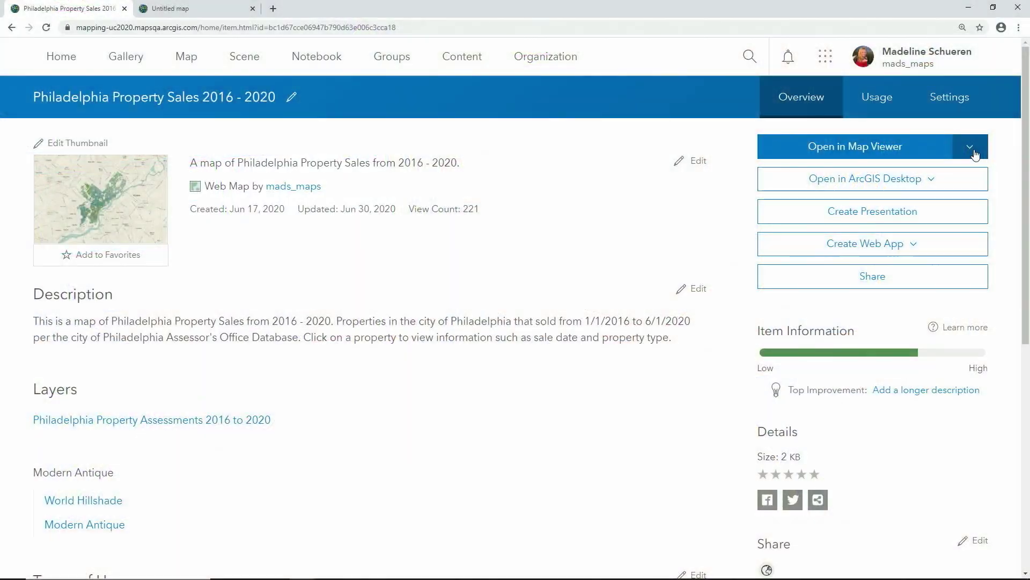
# - Open the Philadelphia Property Sales 2016 - 2020 web map in Map Viewer Beta
pyautogui.click(971, 149)
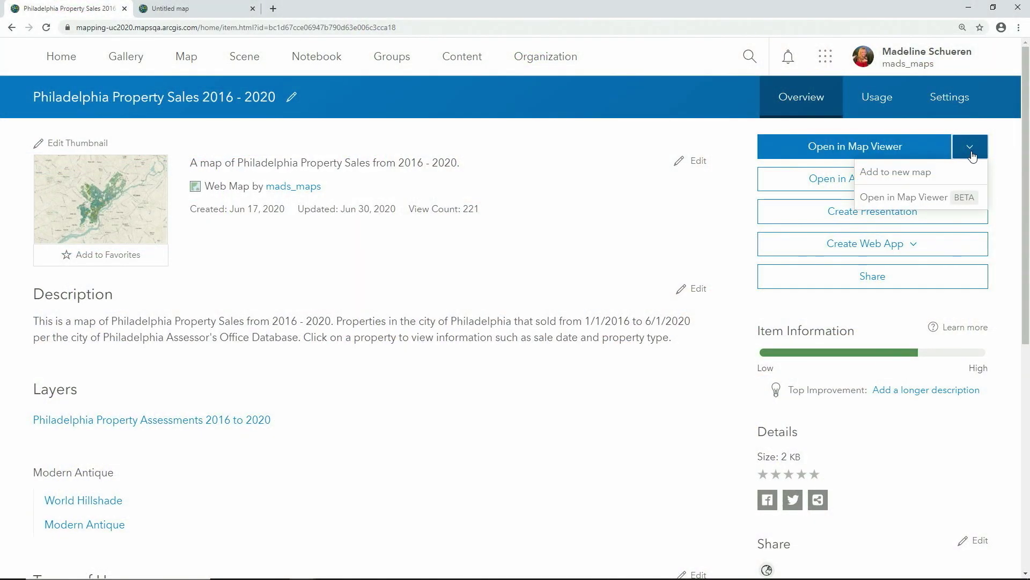
pyautogui.click(918, 204)
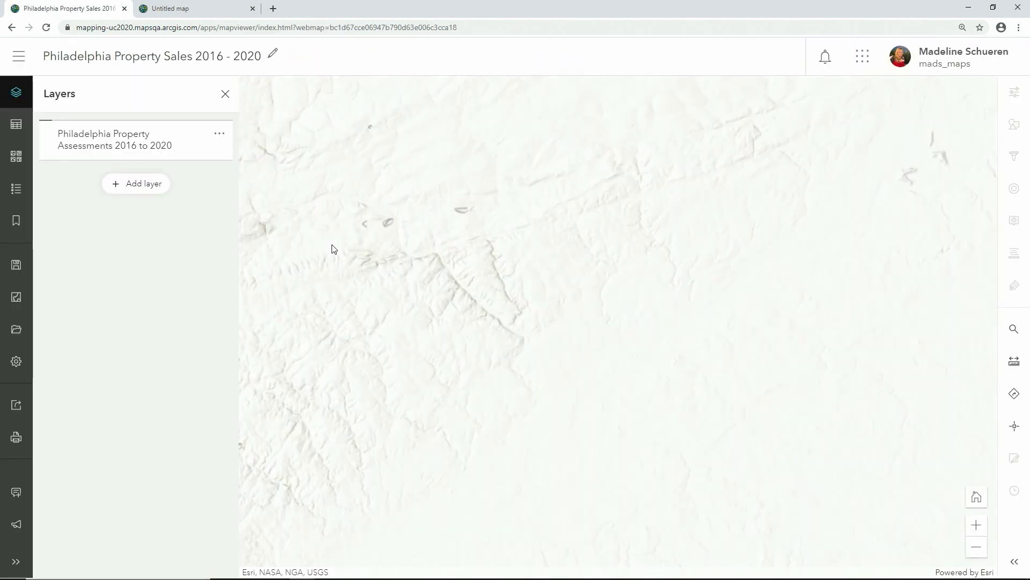
pyautogui.click(114, 148)
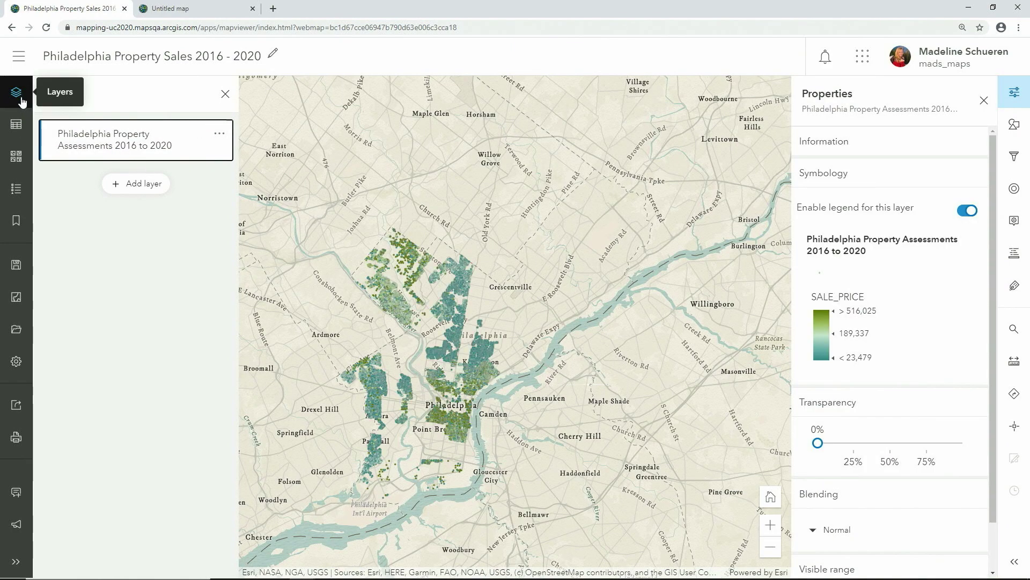
# - Zoom into central Philadelphia and bring up the property layer's clustering settings
pyautogui.click(19, 95)
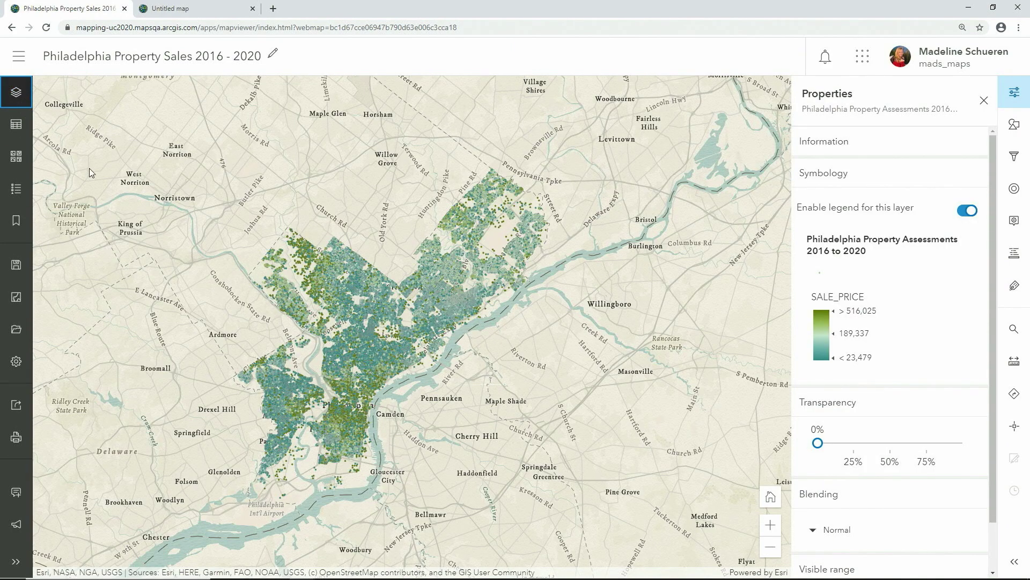
pyautogui.moveTo(350, 321); pyautogui.dragTo(441, 324)
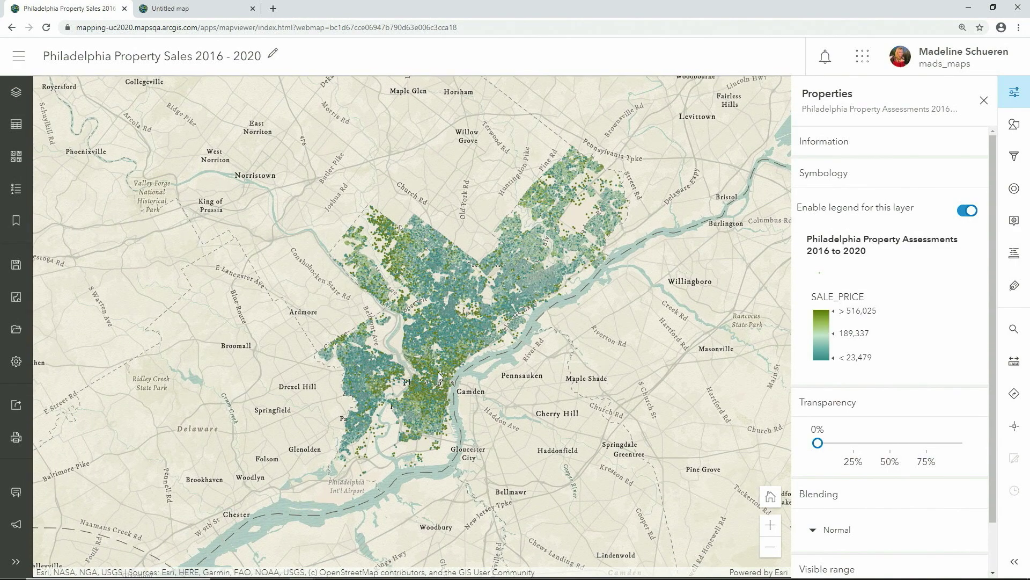
pyautogui.scroll(2, 439, 375)
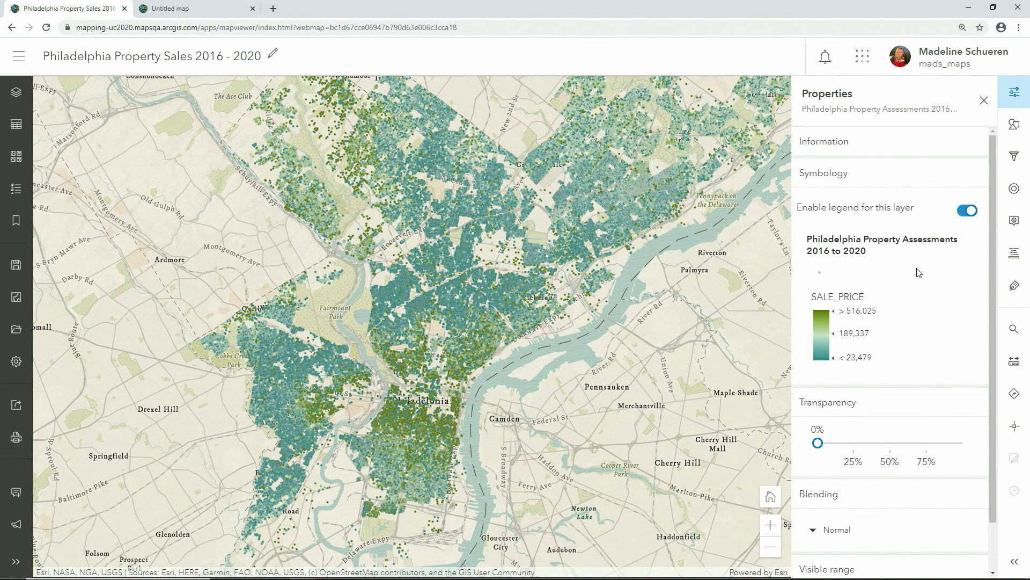
pyautogui.click(1013, 188)
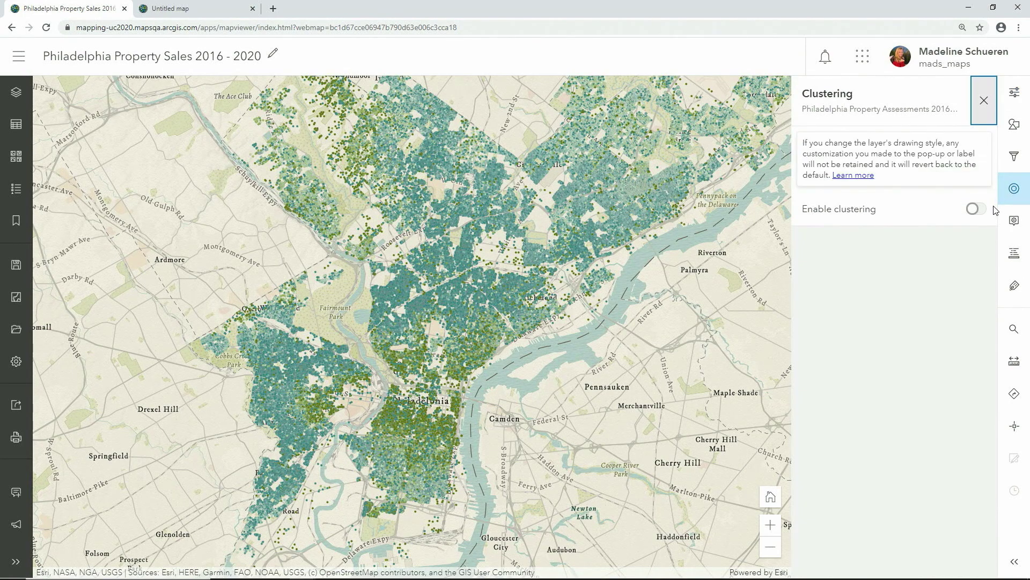
# - Enable clustering on the property sales points with a larger cluster radius and adjusted maximum size
pyautogui.click(977, 210)
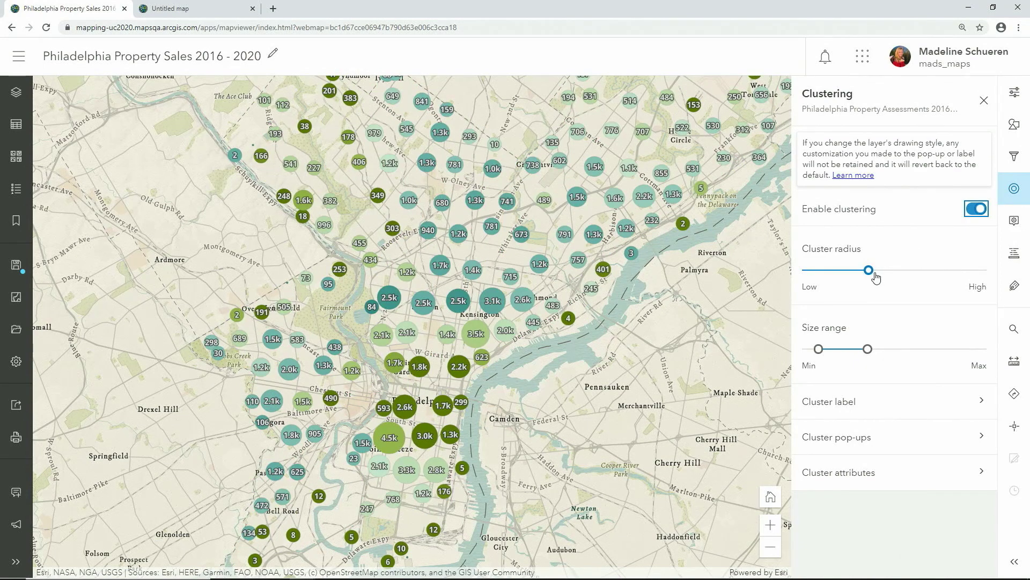
pyautogui.moveTo(869, 272); pyautogui.dragTo(908, 282)
pyautogui.moveTo(900, 356); pyautogui.dragTo(878, 354)
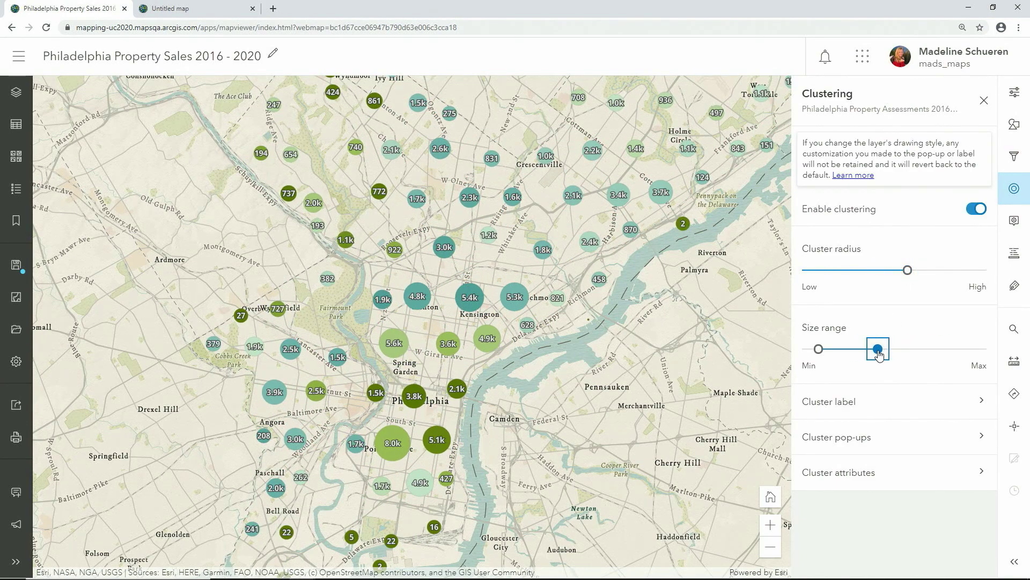
# - Label clusters with Average SALE_PRICE, editing the Arcade expression to prefix "$"
pyautogui.click(868, 403)
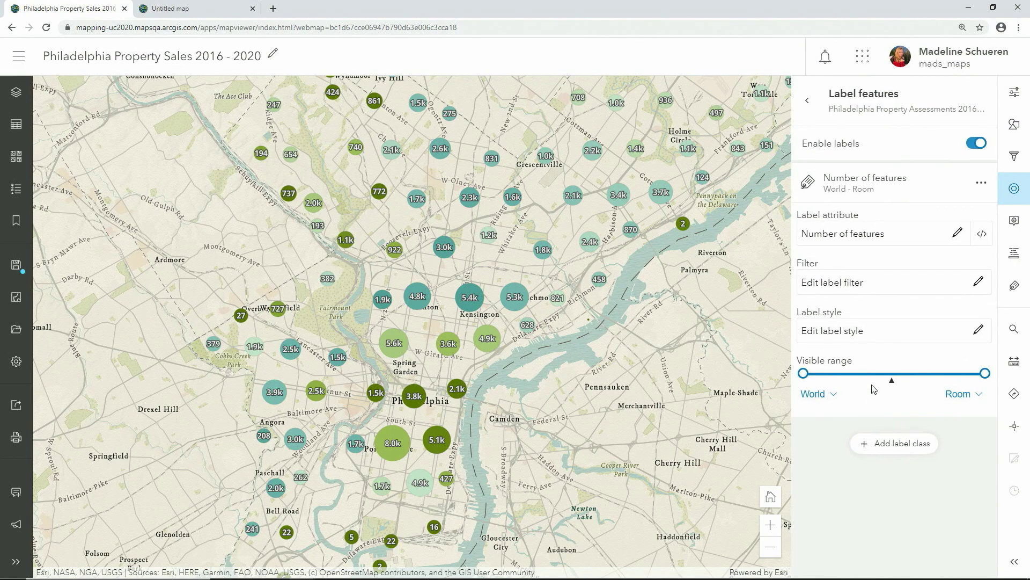
pyautogui.click(894, 239)
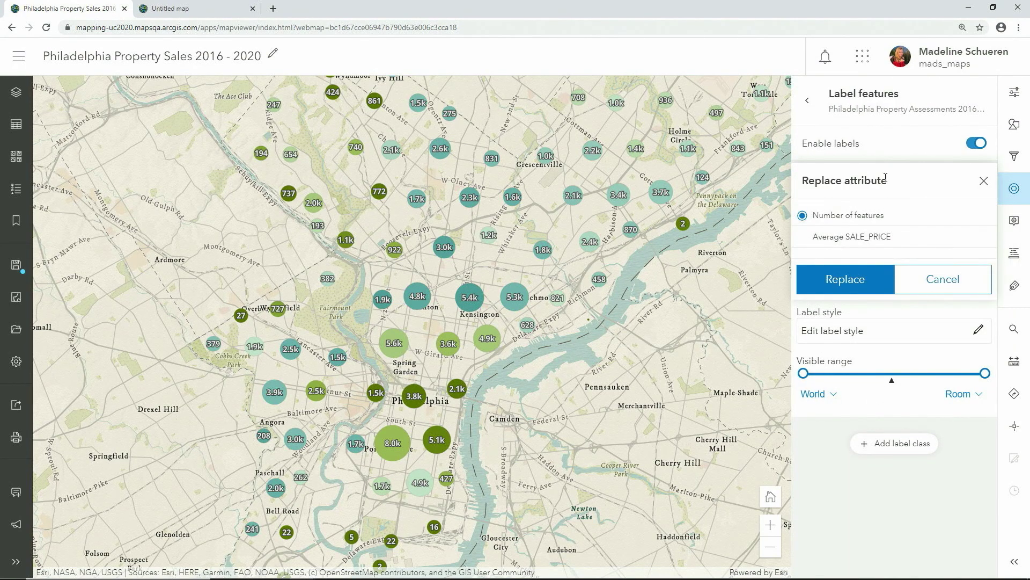
pyautogui.click(860, 279)
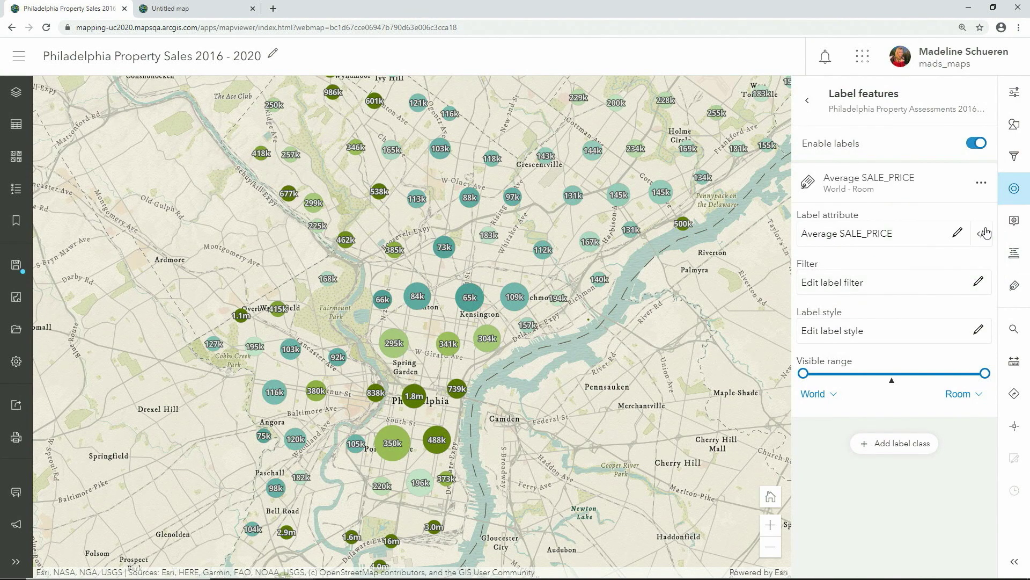
pyautogui.press('F5')
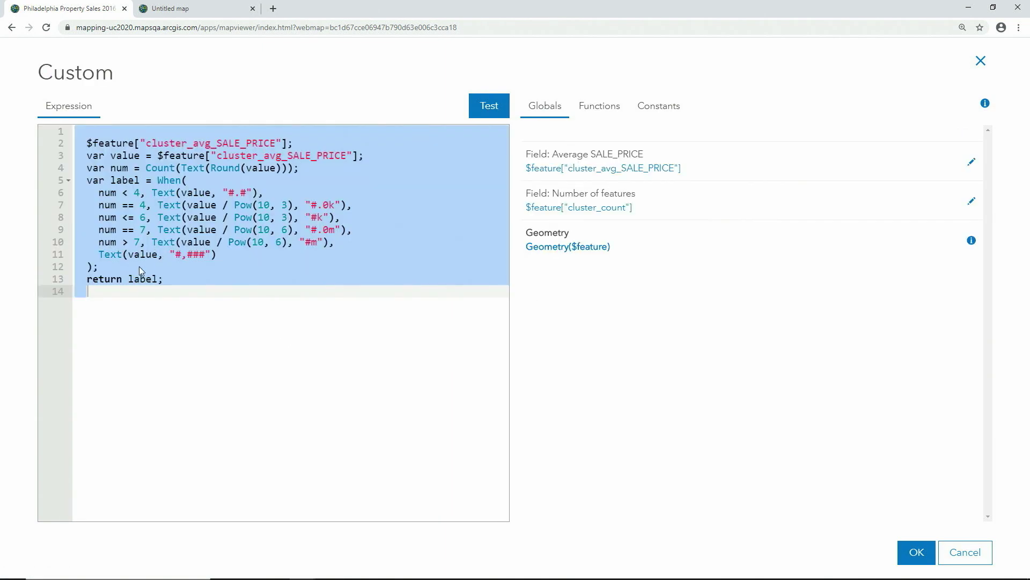
pyautogui.click(103, 288)
pyautogui.press('BackSpace')
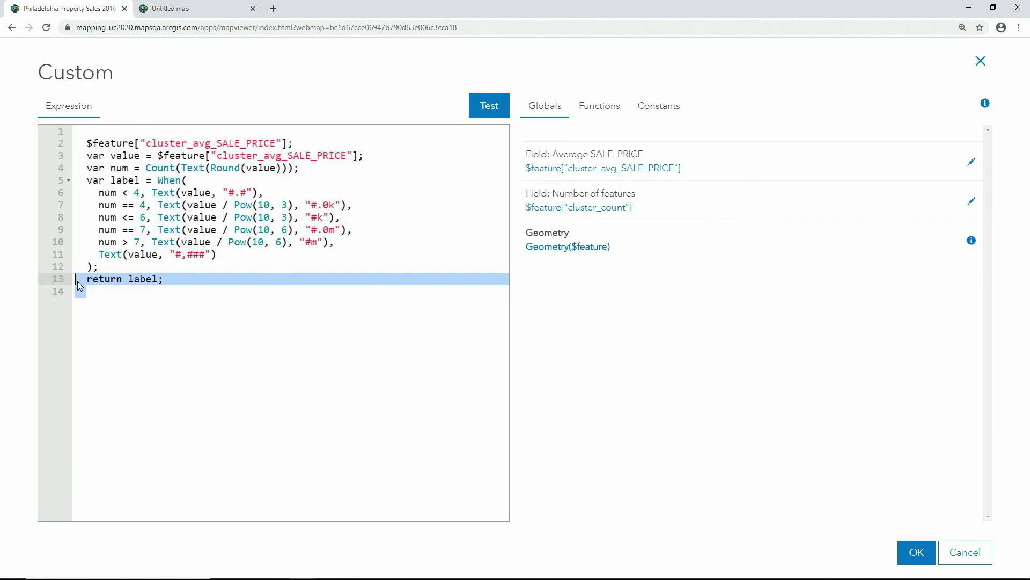
pyautogui.write('"$"+')
pyautogui.click(903, 552)
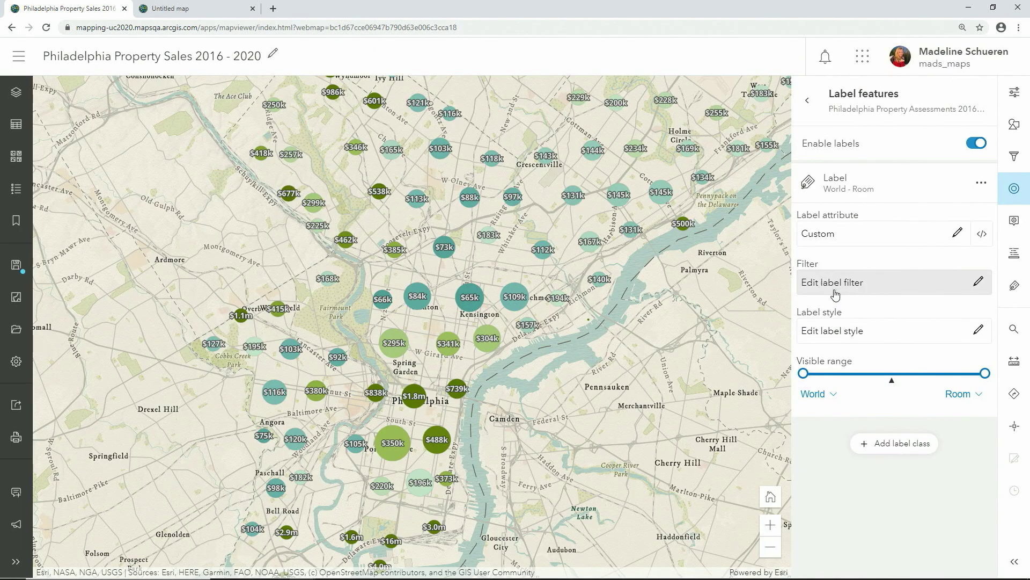
# - Set the cluster label font to Noto Serif Bold
pyautogui.click(862, 337)
pyautogui.click(885, 254)
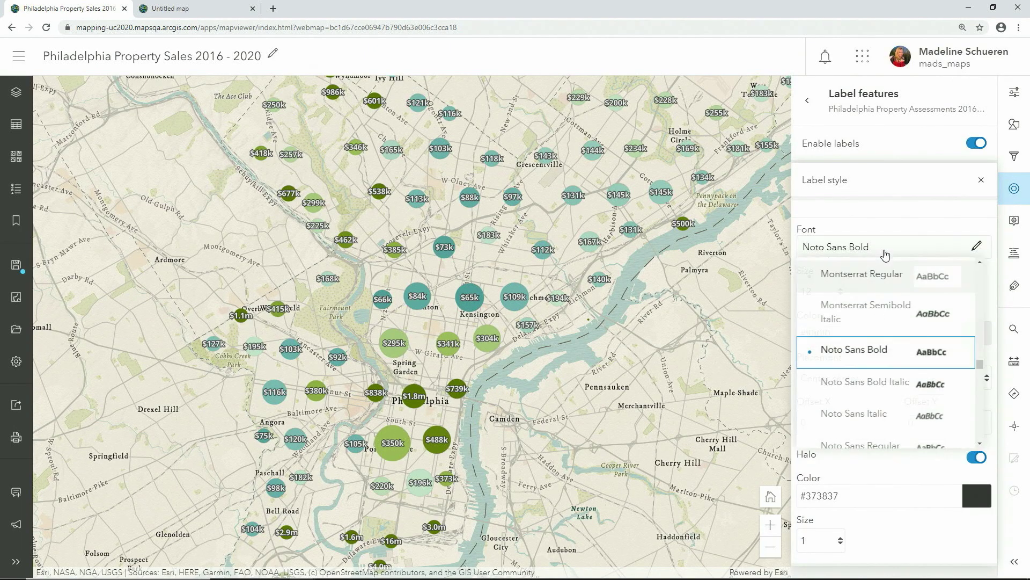
pyautogui.click(873, 425)
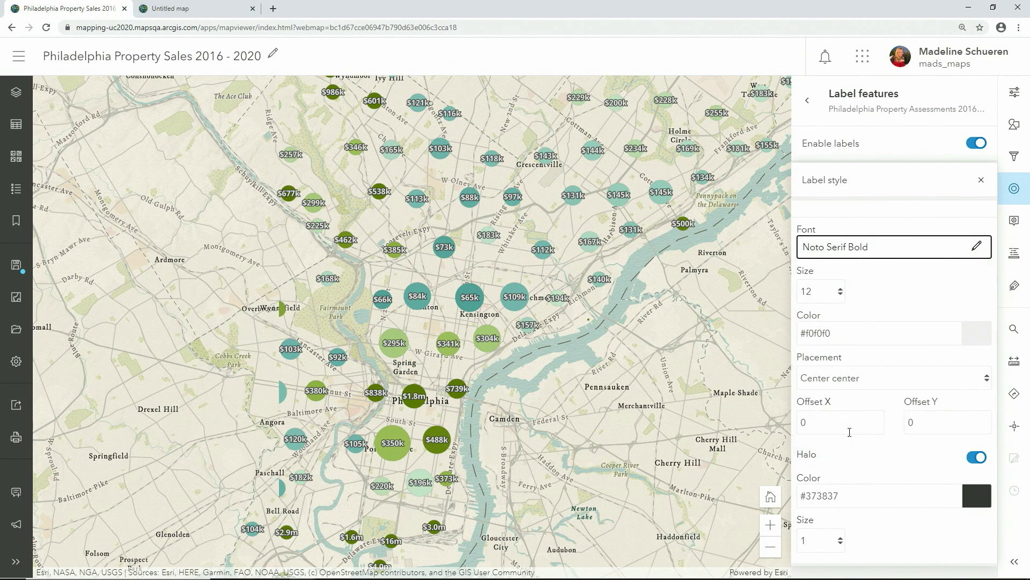
pyautogui.click(981, 180)
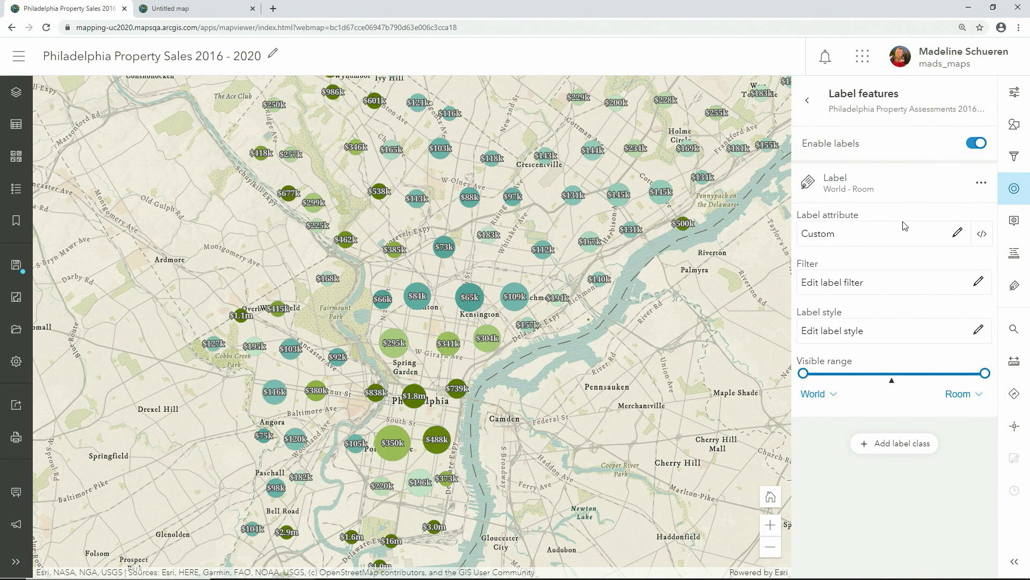
# - Add a filter expression on the sales layer using the PROPERTY TYPE field
pyautogui.click(1014, 156)
pyautogui.click(896, 260)
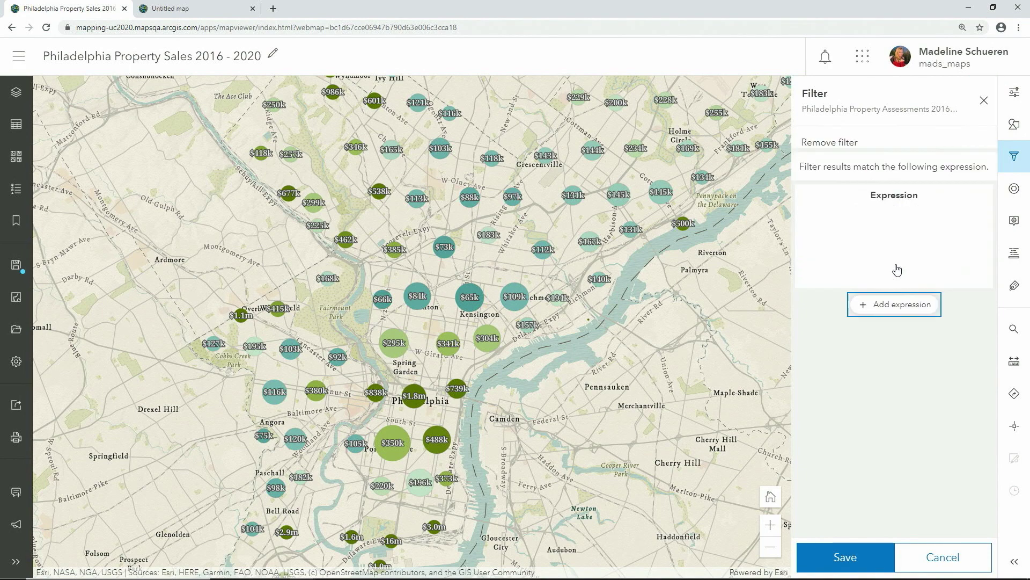
pyautogui.click(860, 247)
pyautogui.write('prop')
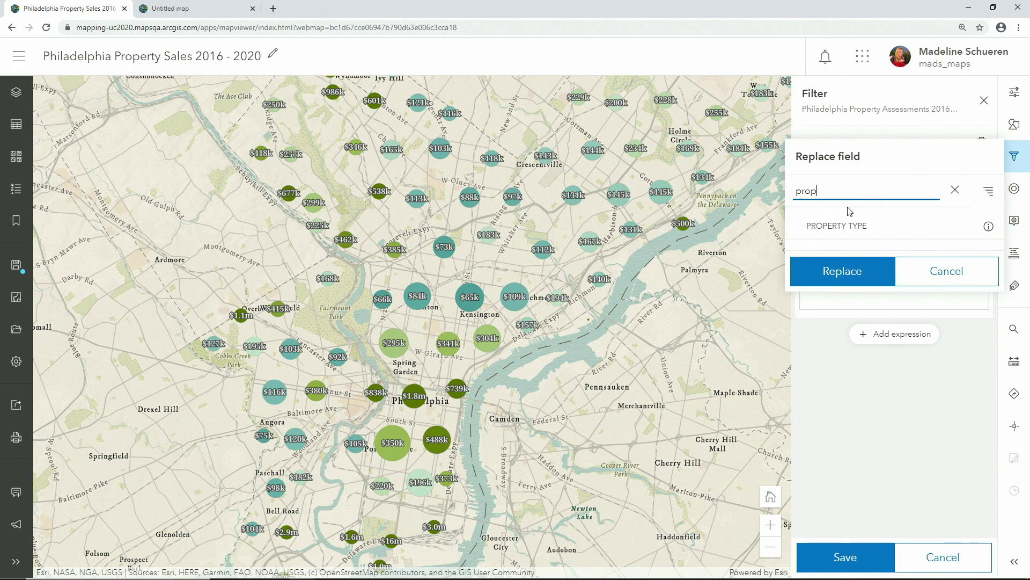
pyautogui.click(845, 228)
pyautogui.click(843, 272)
# - Try the Vacant Land, Multi Family, Mixed Use and Industrial property types, ending on Single Family
pyautogui.click(882, 304)
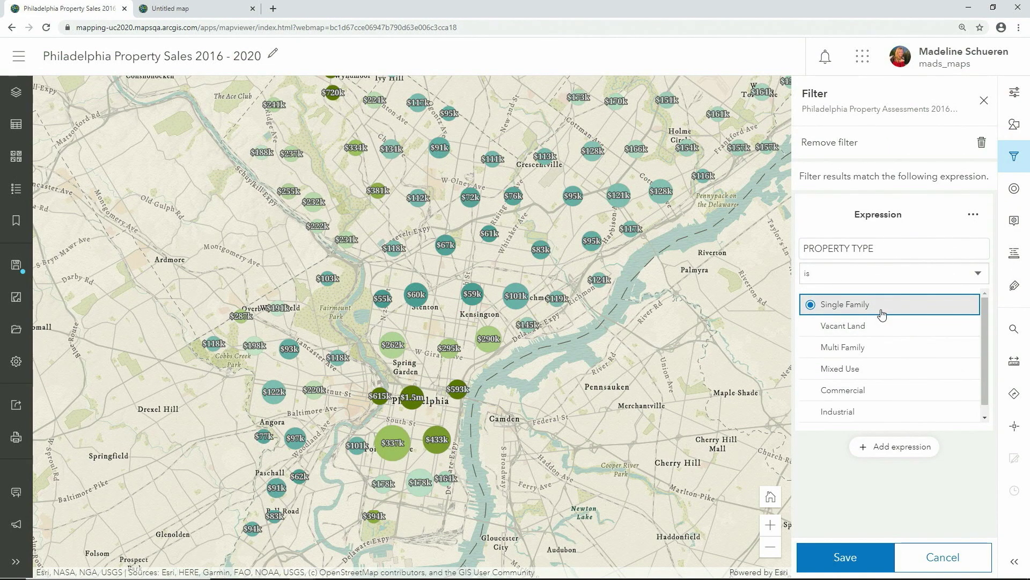
pyautogui.click(876, 331)
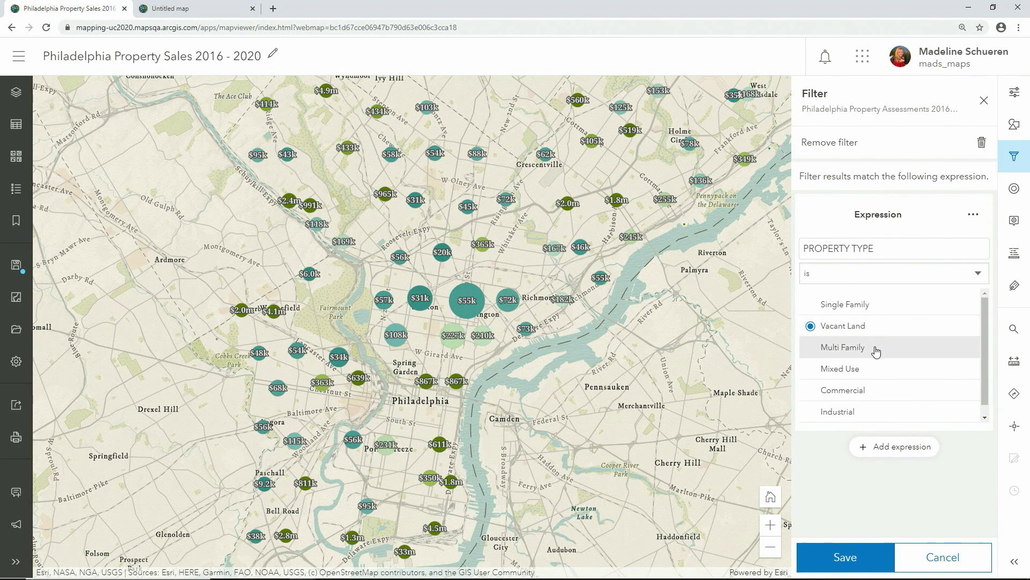
pyautogui.click(876, 349)
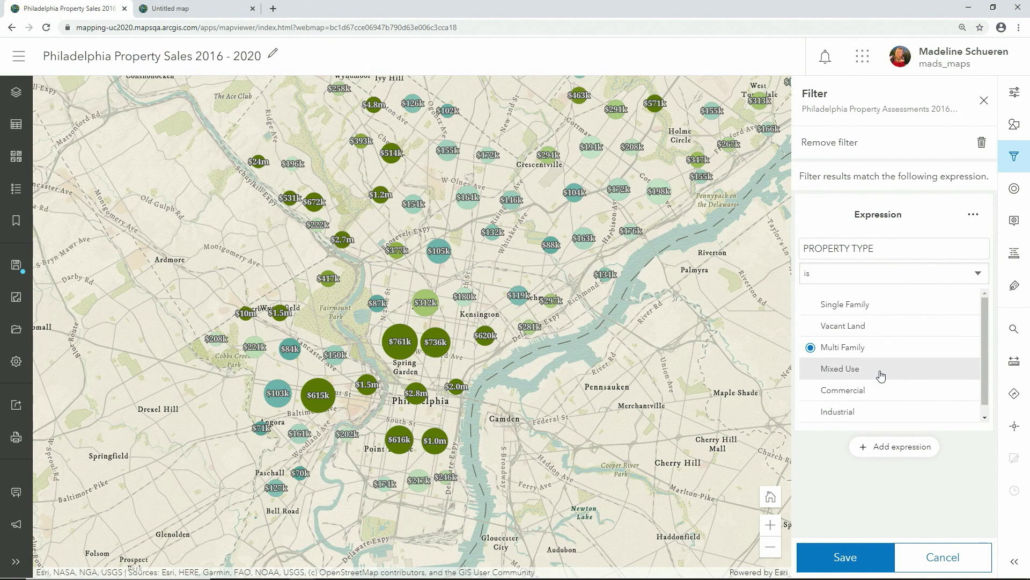
pyautogui.click(882, 375)
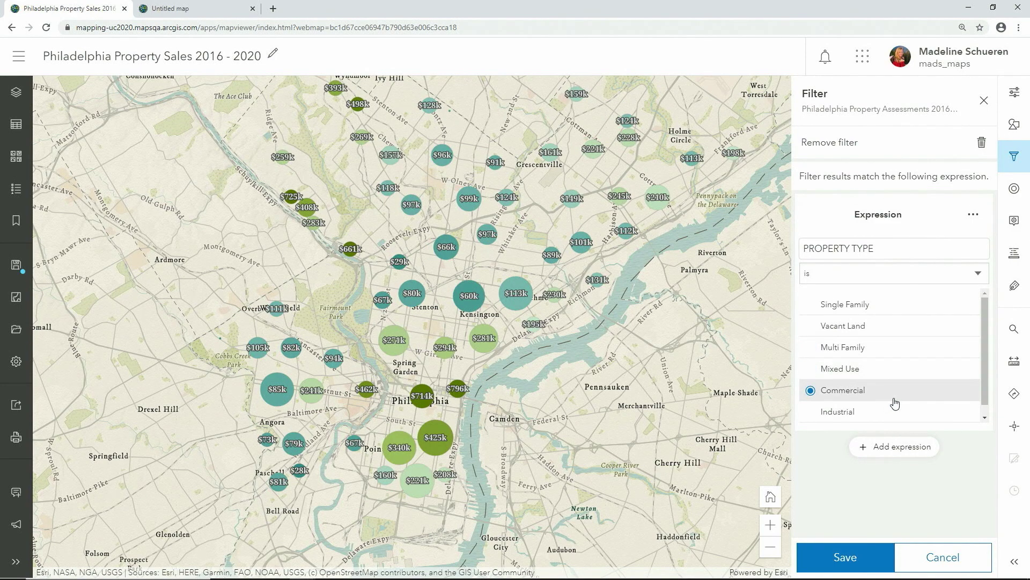
pyautogui.click(877, 411)
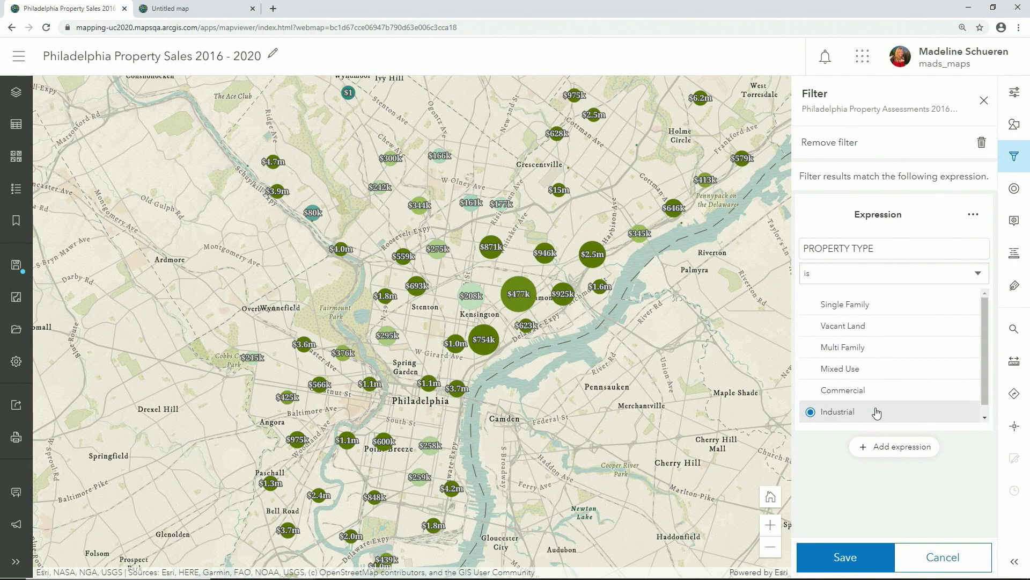
pyautogui.click(884, 309)
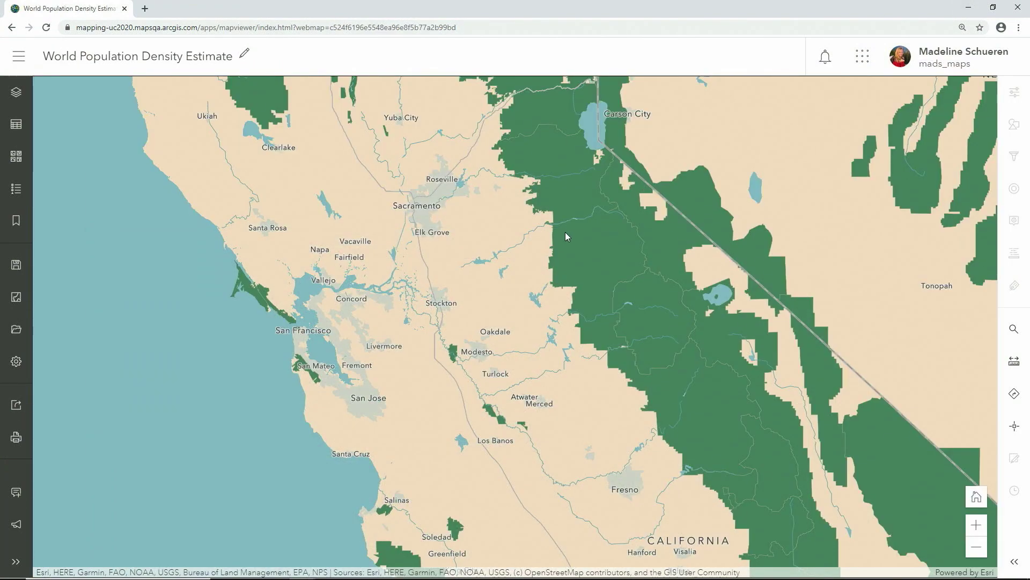
# - Add World Hillshade (demo) from My Organization to the basemap and move it to the bottom
pyautogui.click(15, 157)
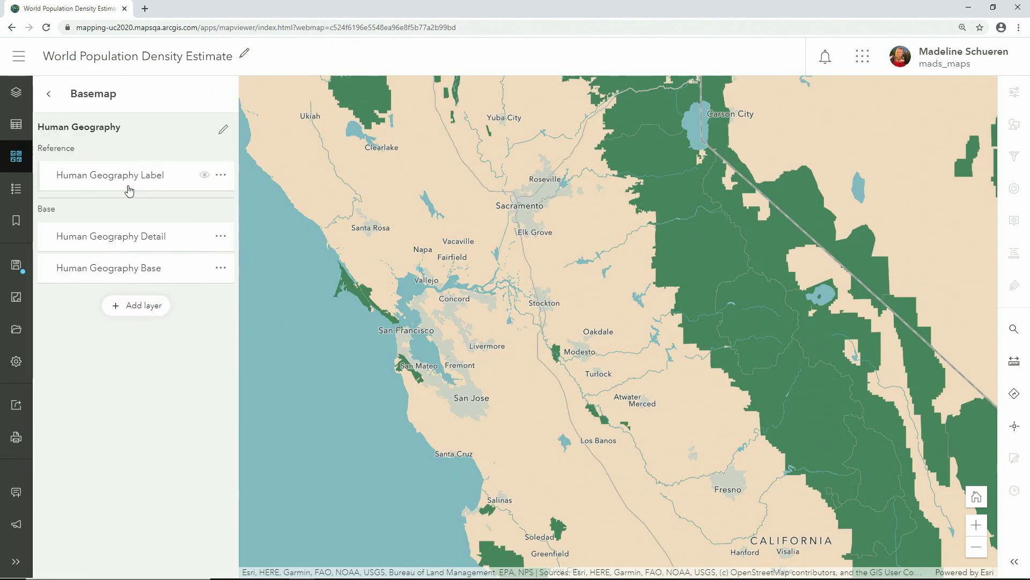
pyautogui.click(129, 306)
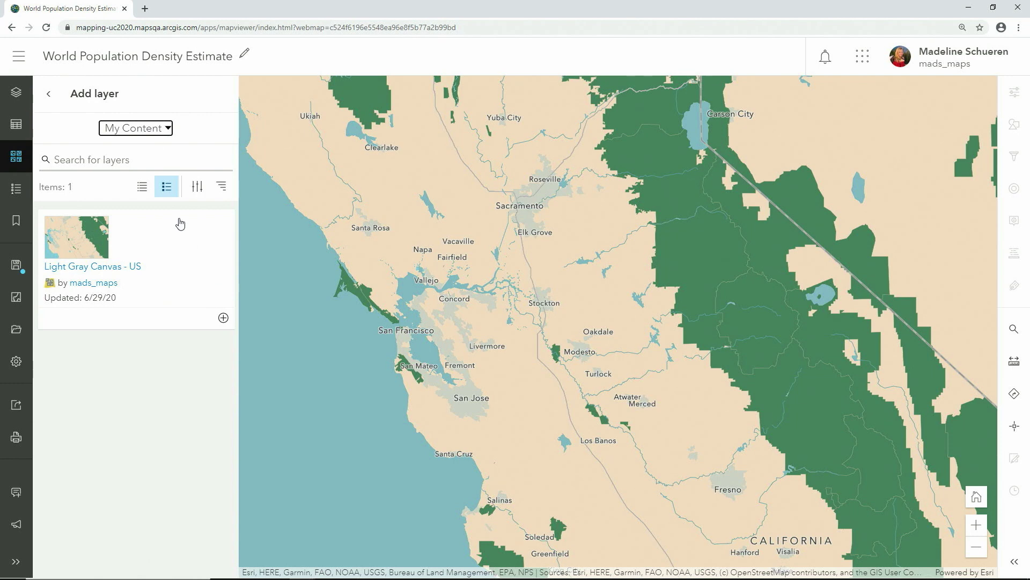
pyautogui.click(158, 129)
pyautogui.click(140, 225)
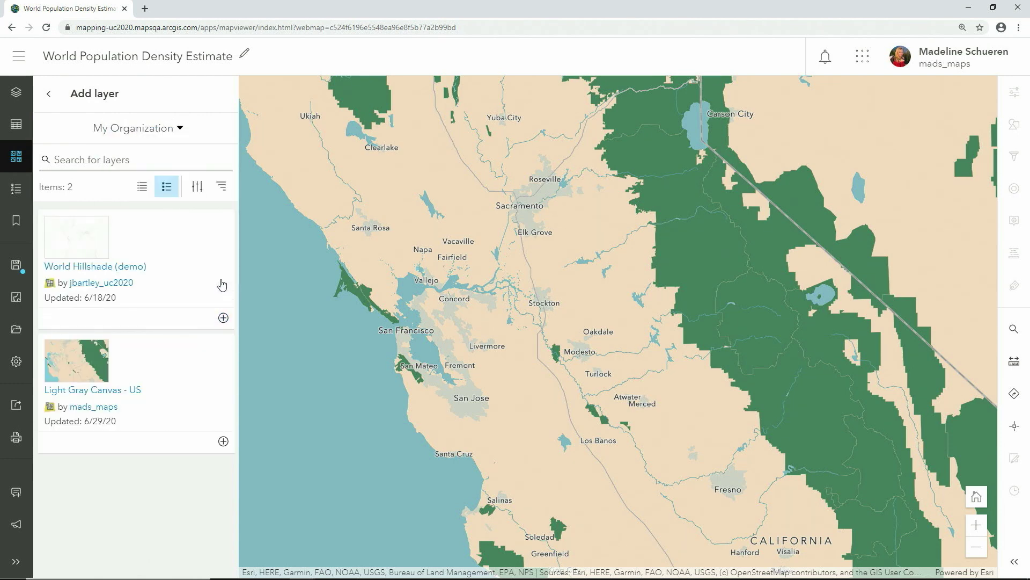
pyautogui.click(192, 279)
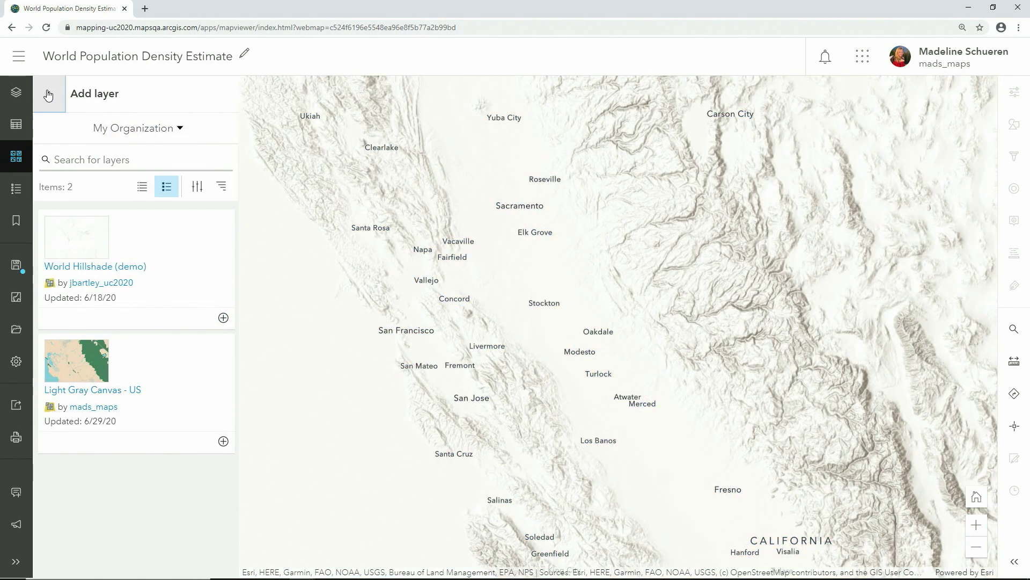
pyautogui.moveTo(140, 239); pyautogui.dragTo(130, 298)
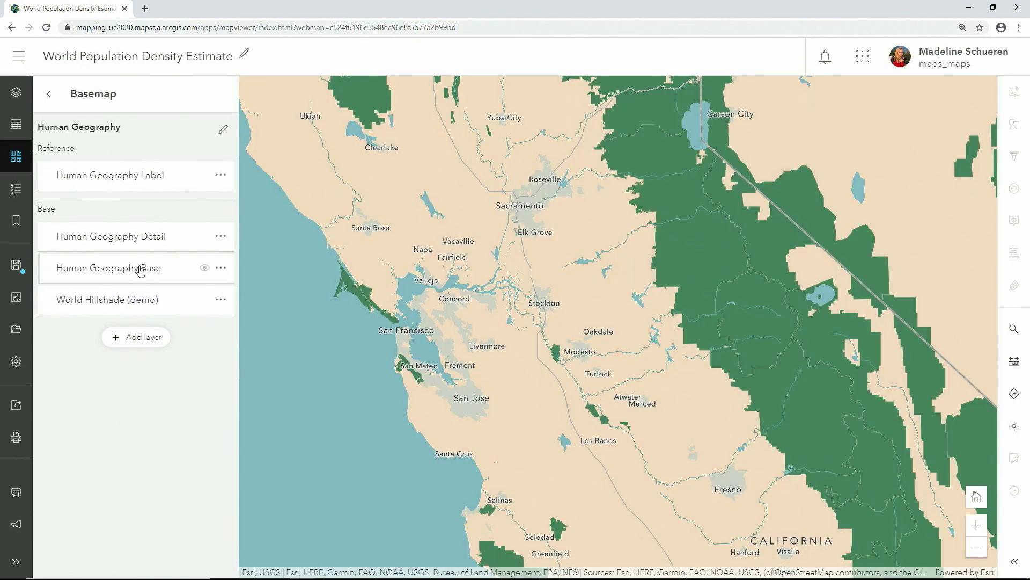
# - Set the Human Geography Base layer's blending to Multiply, then recentre on central California
pyautogui.moveTo(817, 278)
pyautogui.mouseDown()
pyautogui.moveTo(906, 278)
pyautogui.moveTo(818, 278)
pyautogui.moveTo(816, 293)
pyautogui.mouseUp()
pyautogui.click(847, 358)
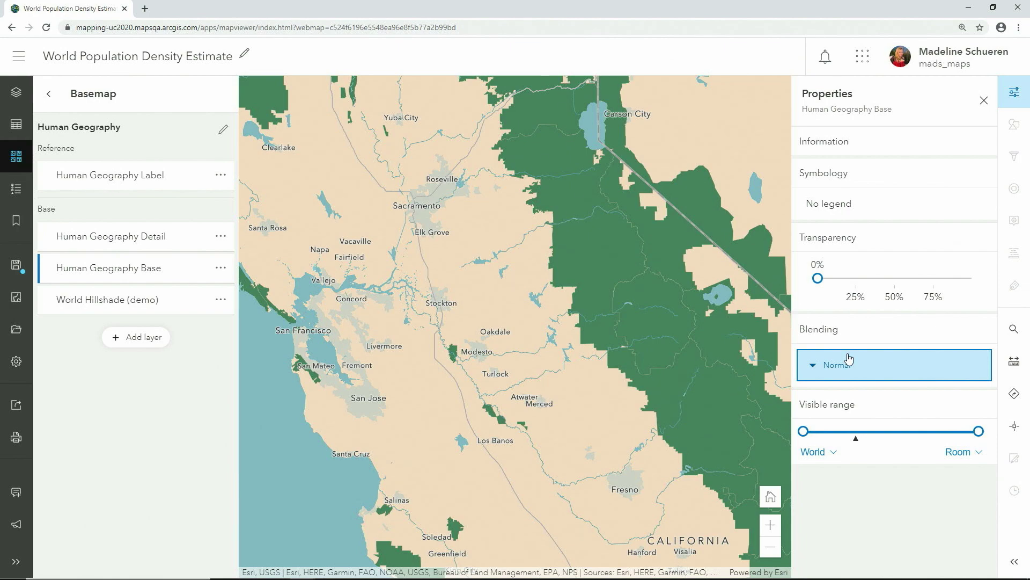
pyautogui.scroll(-2, 864, 257)
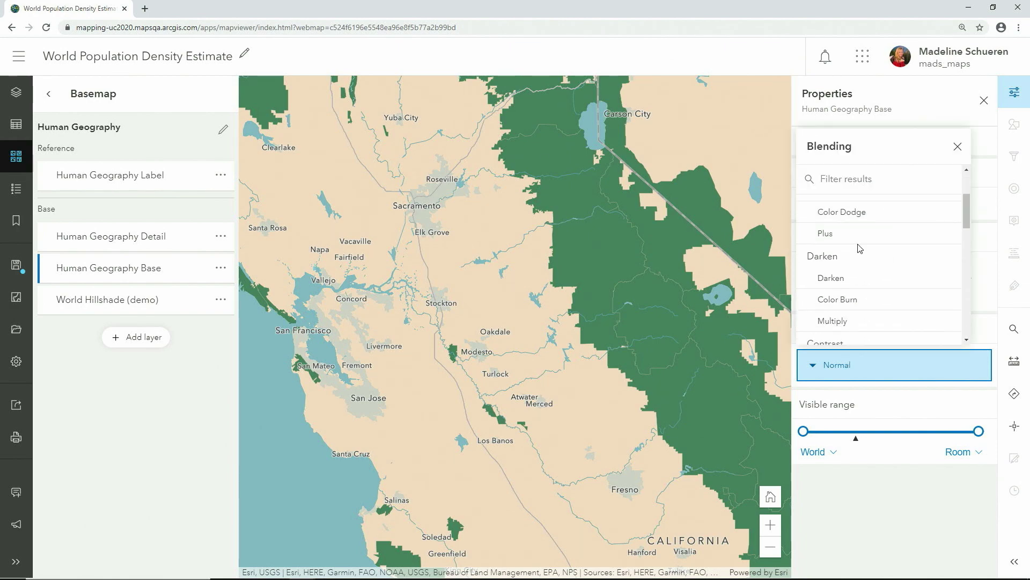
pyautogui.click(858, 322)
pyautogui.click(958, 146)
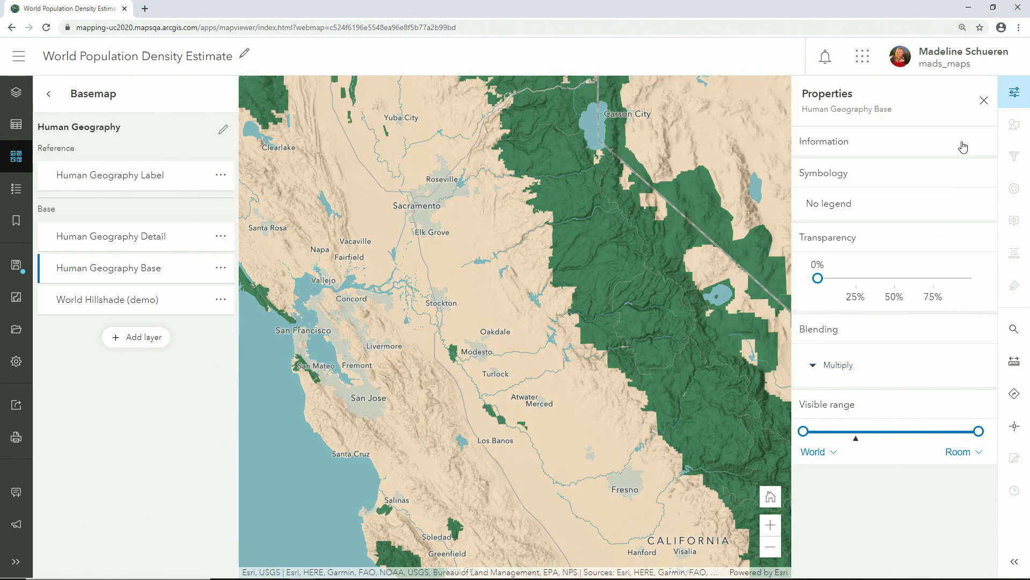
pyautogui.click(984, 102)
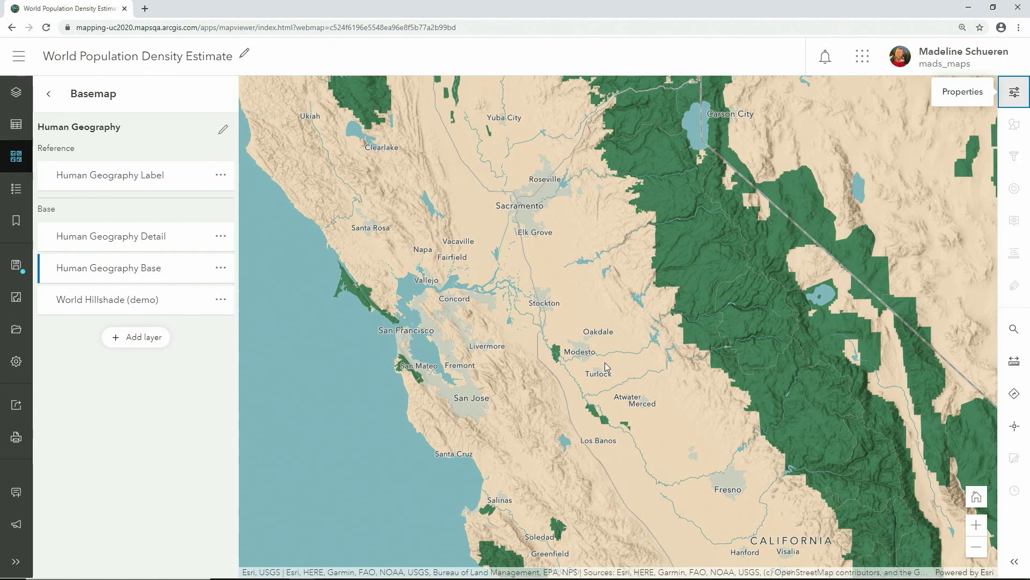
pyautogui.moveTo(599, 412); pyautogui.dragTo(552, 346)
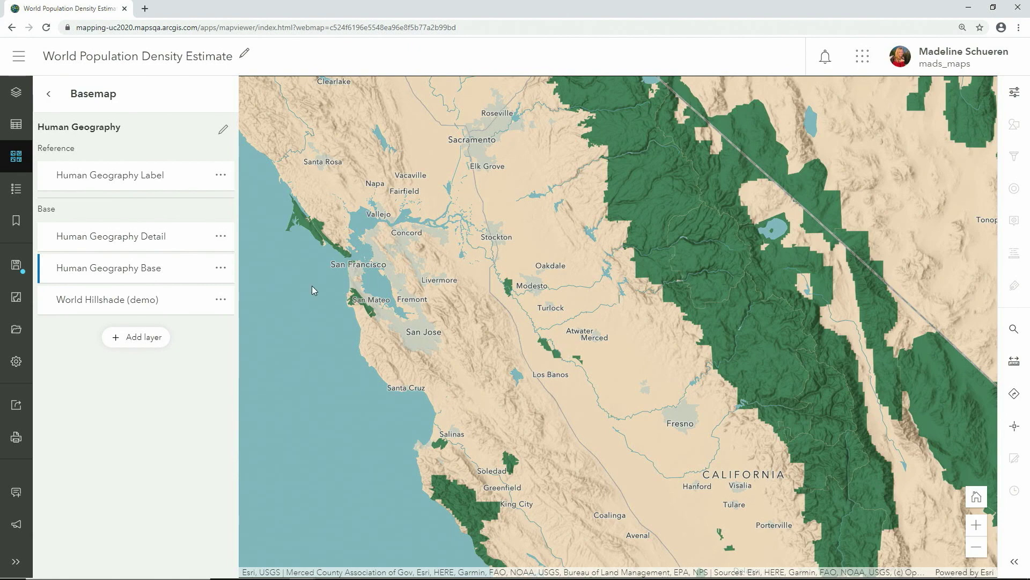
# - Turn on the Predominant Industry & Population group and its predominant industry layer
pyautogui.click(17, 92)
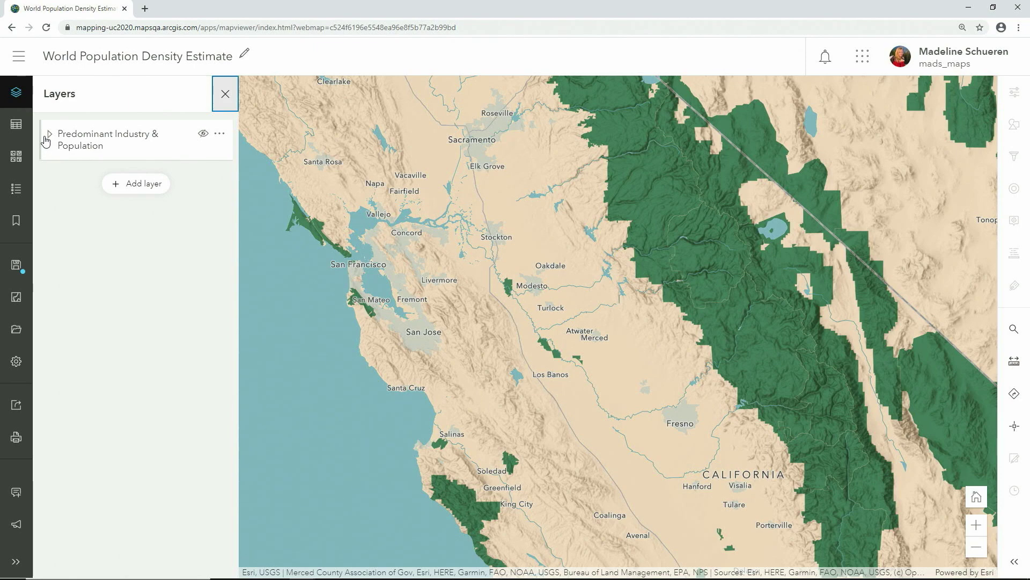
pyautogui.click(48, 137)
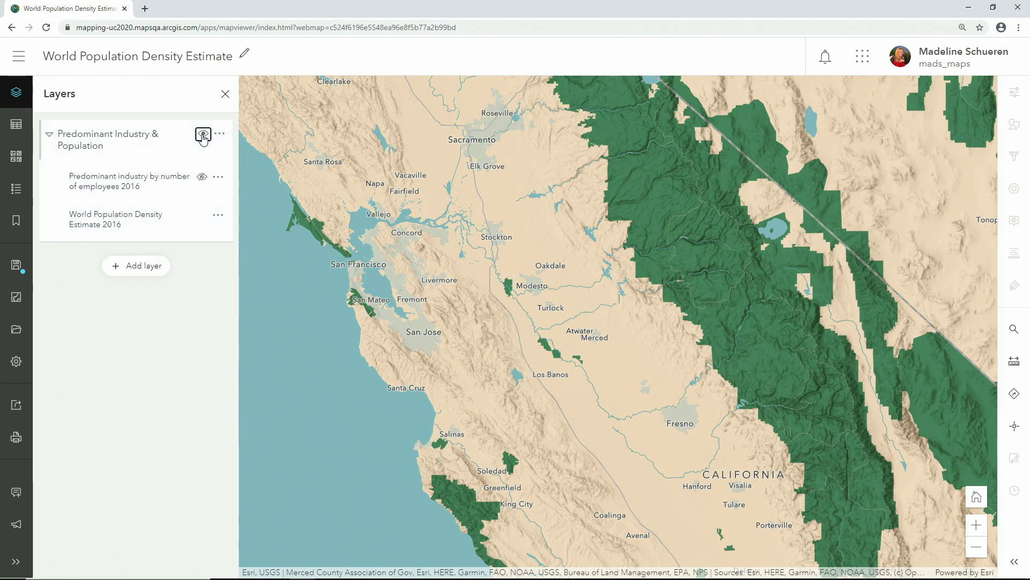
pyautogui.click(202, 136)
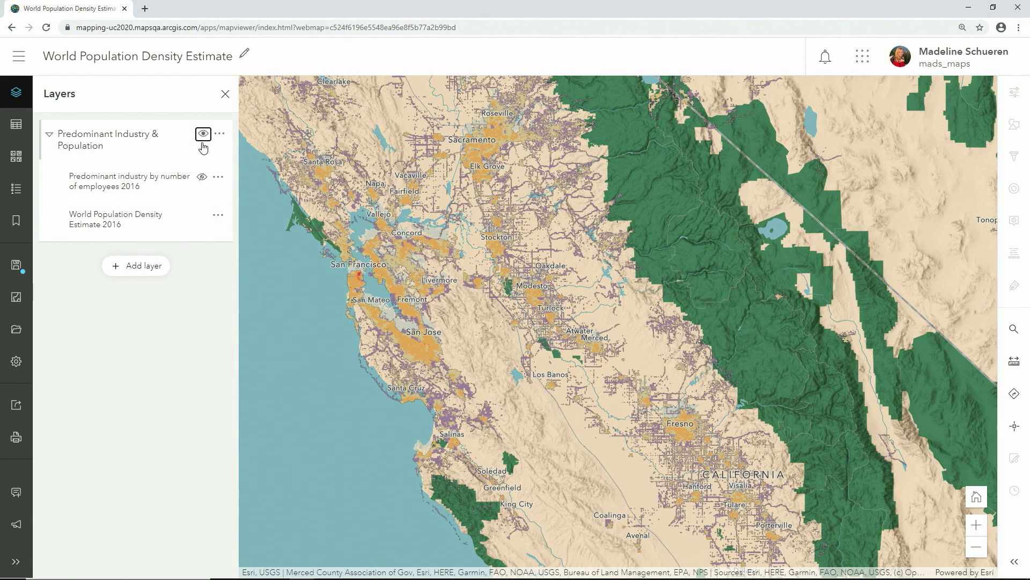
pyautogui.moveTo(351, 316); pyautogui.dragTo(342, 287)
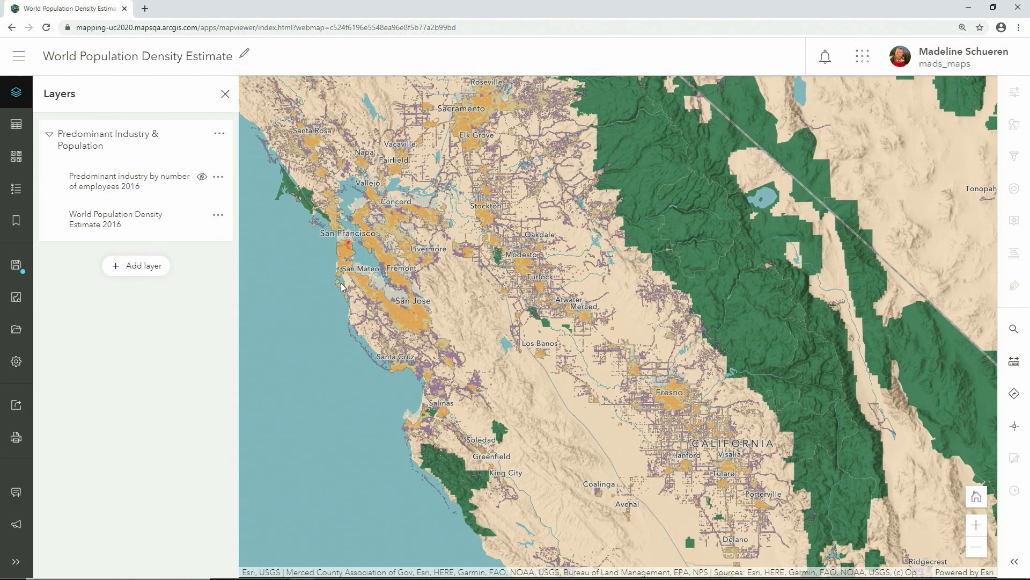
pyautogui.click(201, 178)
# - Set the industry layer's blending to Source In and show the map legend
pyautogui.click(129, 182)
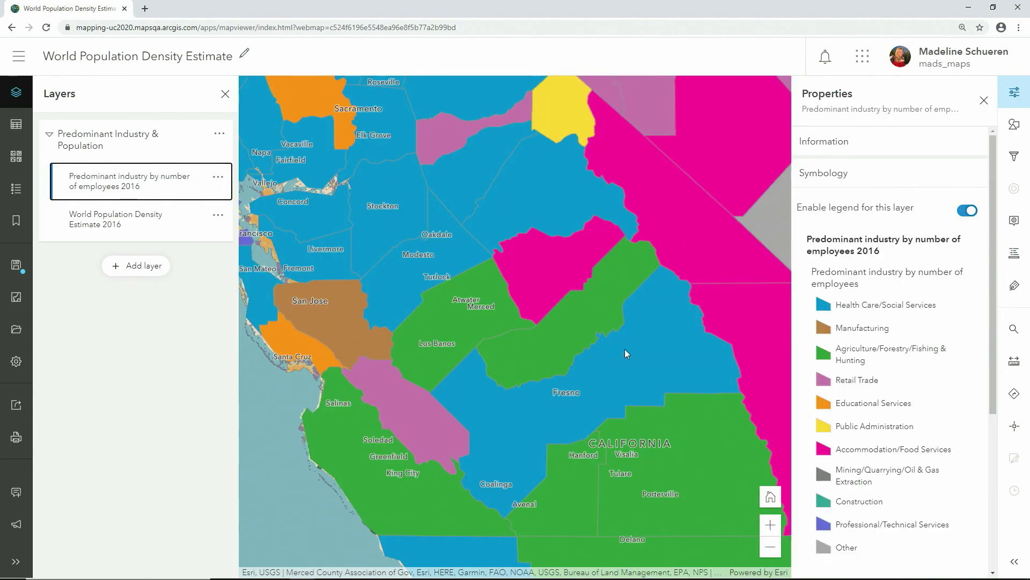
pyautogui.scroll(-5, 859, 354)
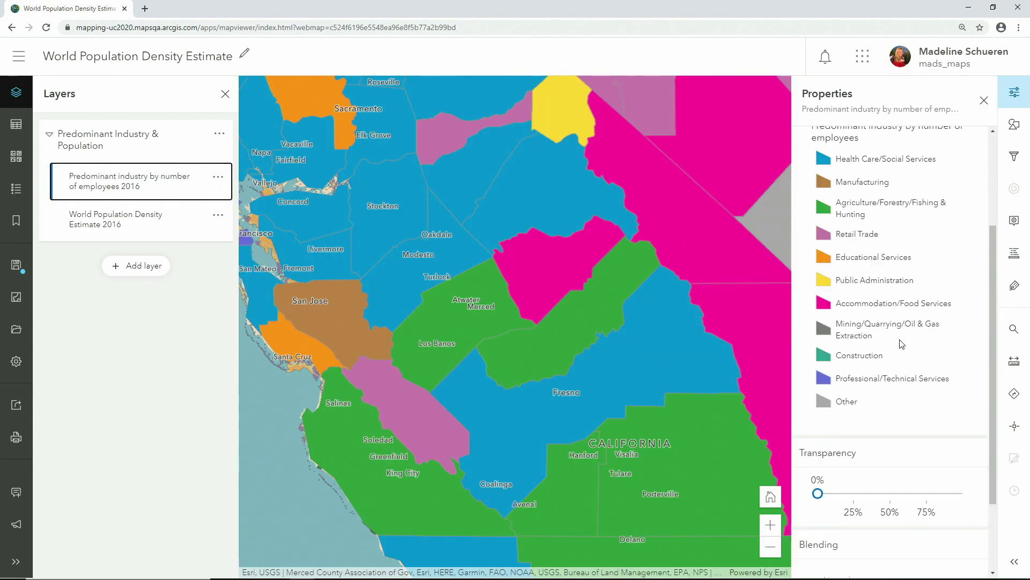
pyautogui.click(864, 481)
pyautogui.scroll(-10, 875, 354)
pyautogui.click(858, 374)
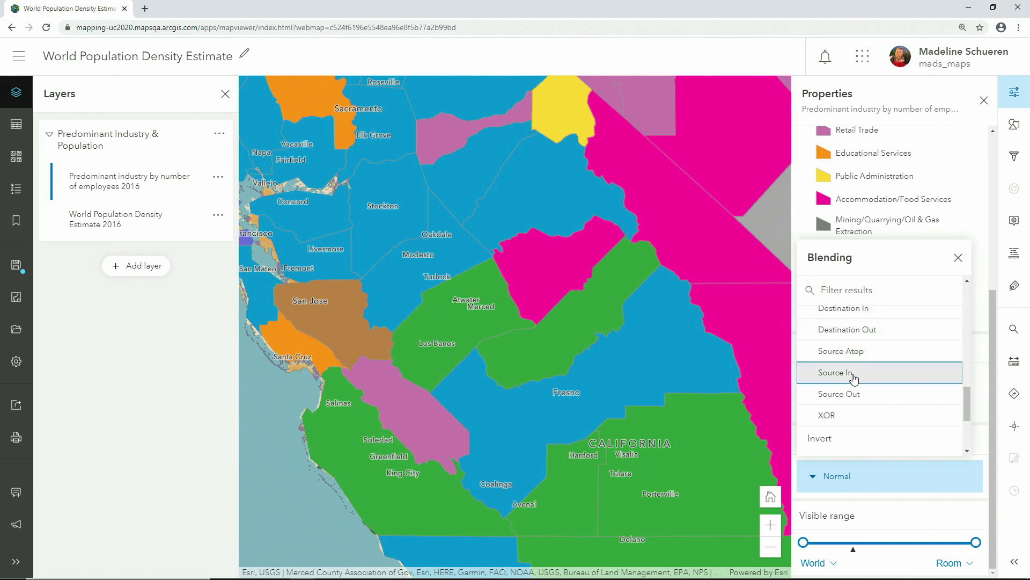
pyautogui.click(958, 257)
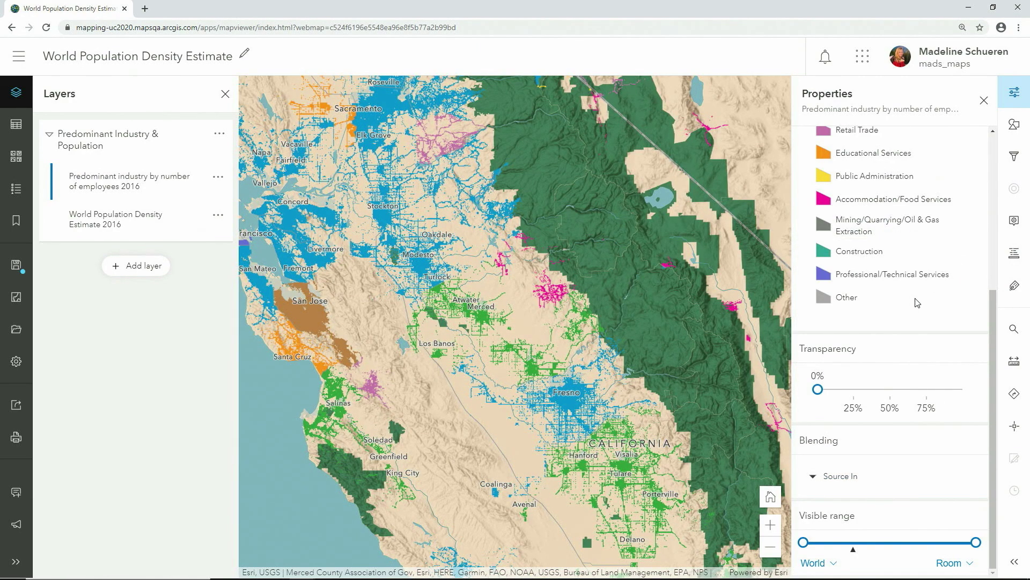
pyautogui.click(984, 100)
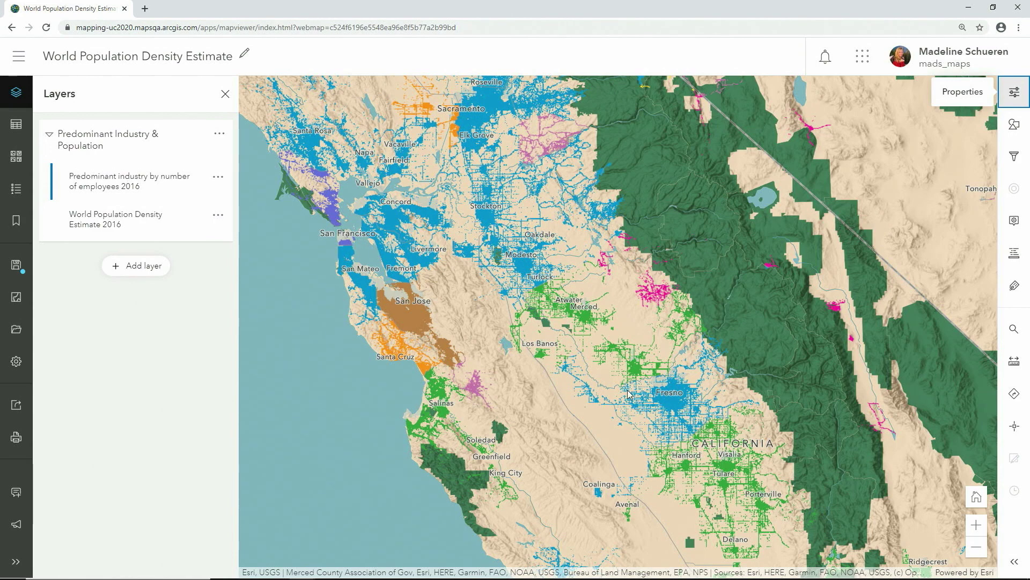
pyautogui.click(16, 189)
# - Pan south toward Fresno, then east to Las Vegas, and zoom out over the western US
pyautogui.moveTo(703, 406); pyautogui.dragTo(578, 286)
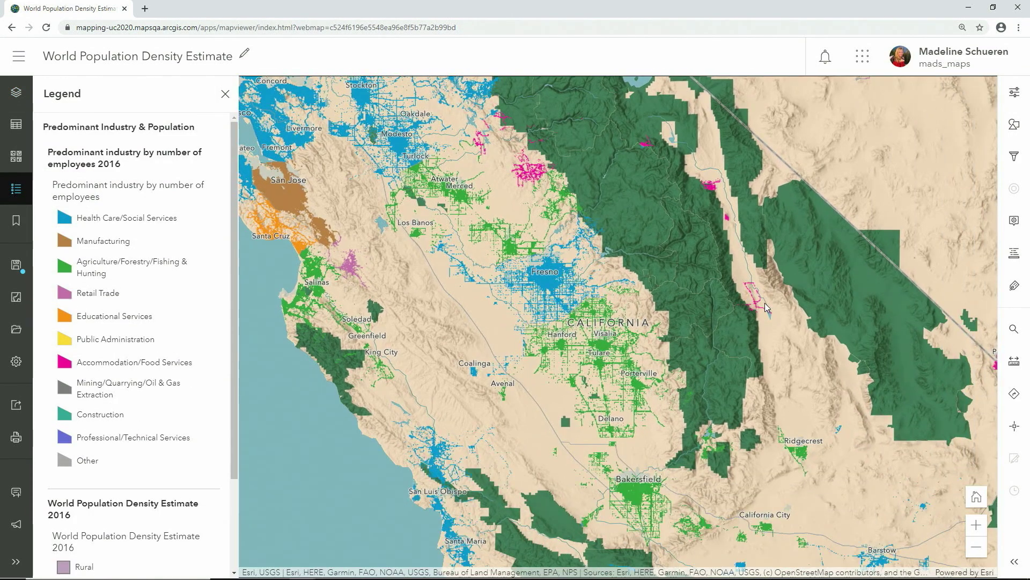
pyautogui.moveTo(770, 351); pyautogui.dragTo(762, 325)
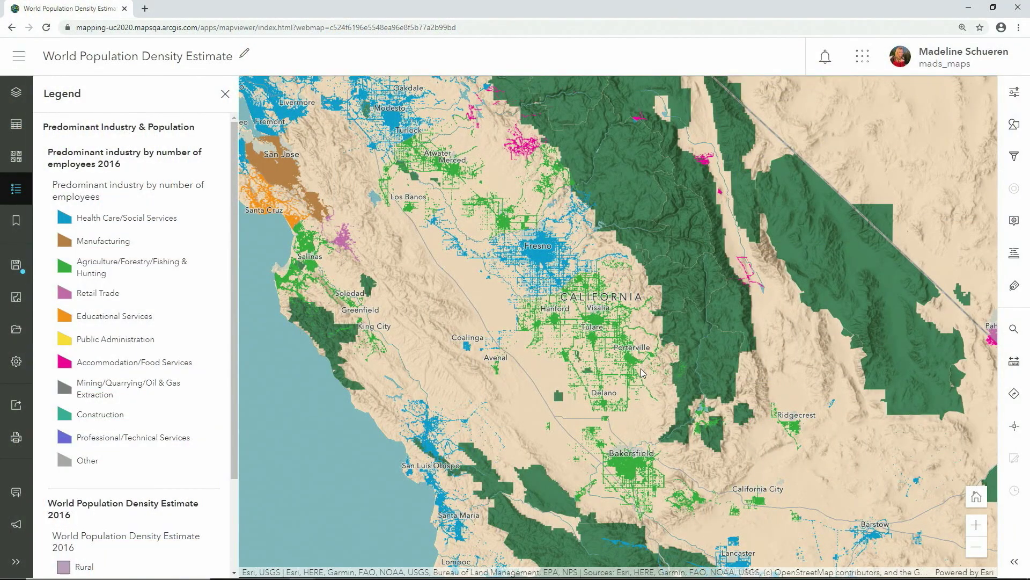
pyautogui.moveTo(813, 372); pyautogui.dragTo(384, 366)
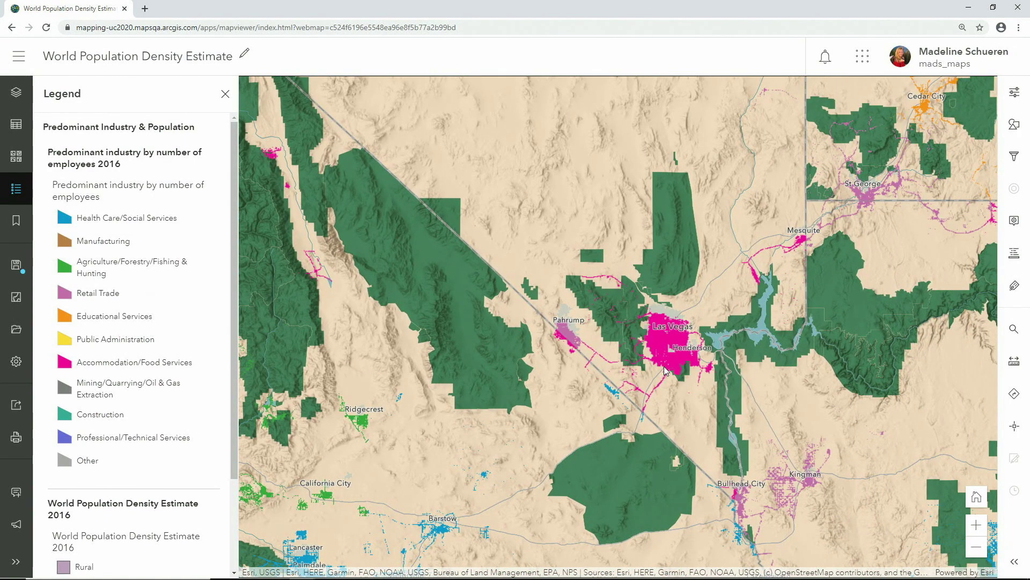
pyautogui.scroll(-1, 607, 344)
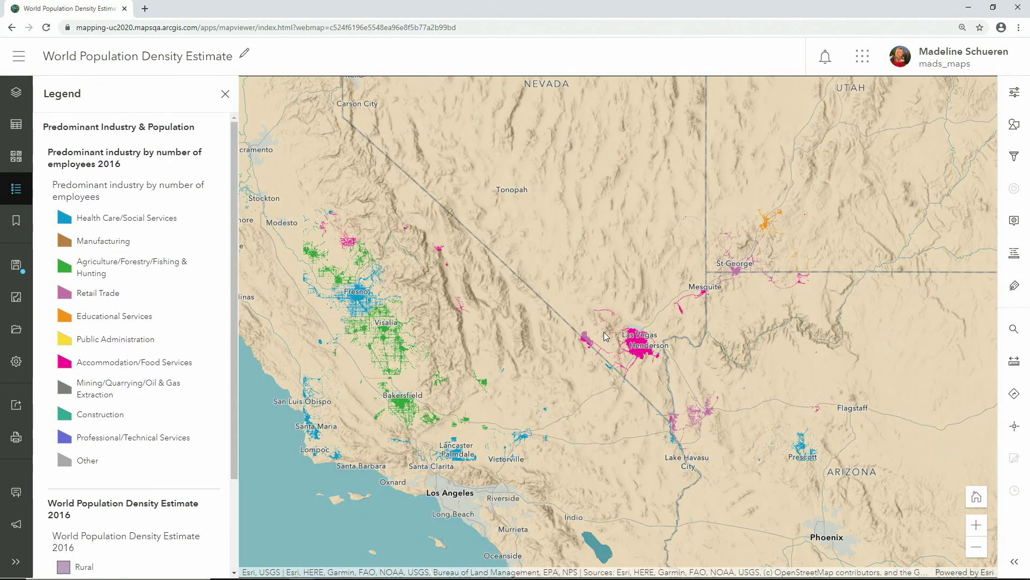
pyautogui.scroll(-1, 606, 344)
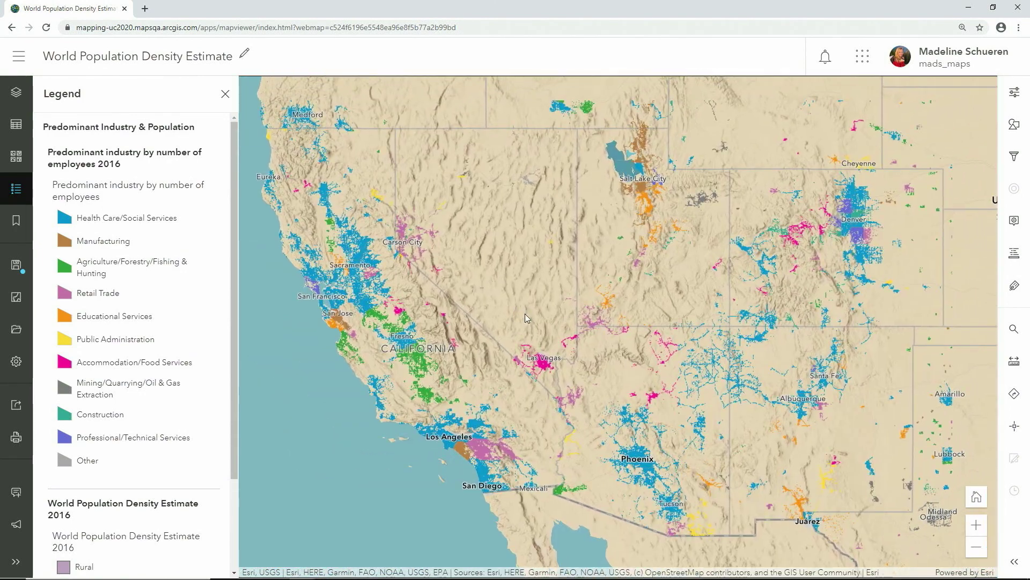